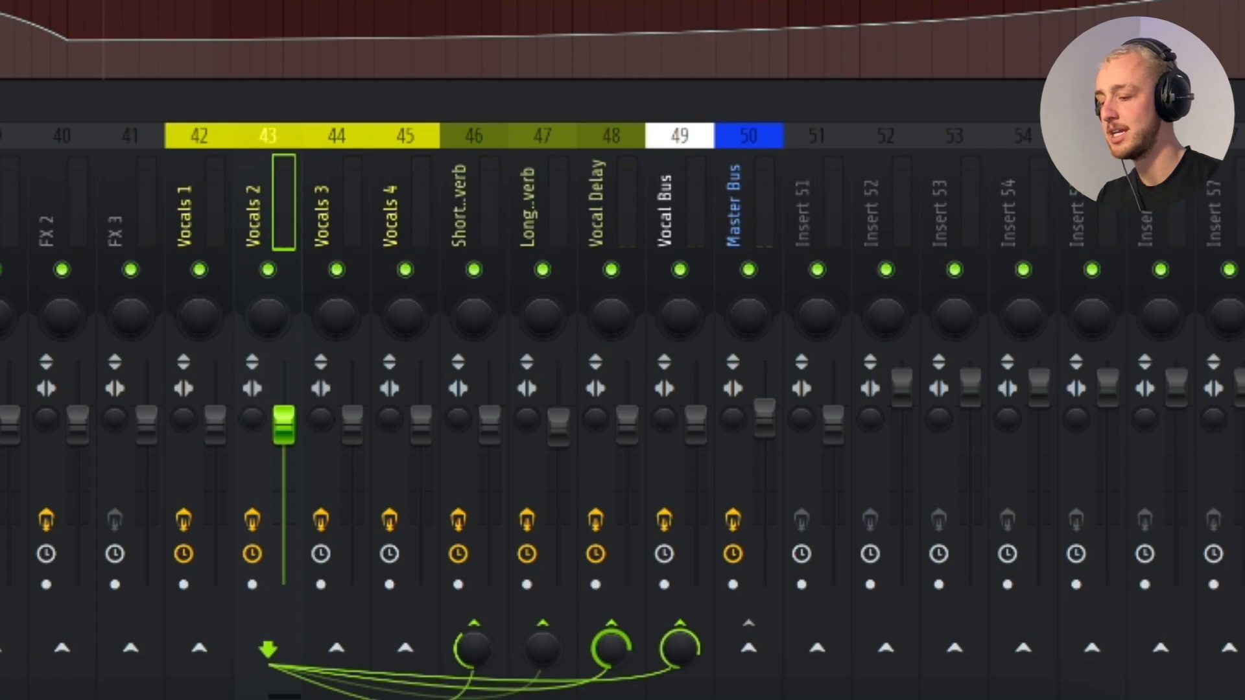
- Audition the vocal, then turn the Vocals 2 sends to Vocal Delay and Vocal Bus all the way down
key("space")
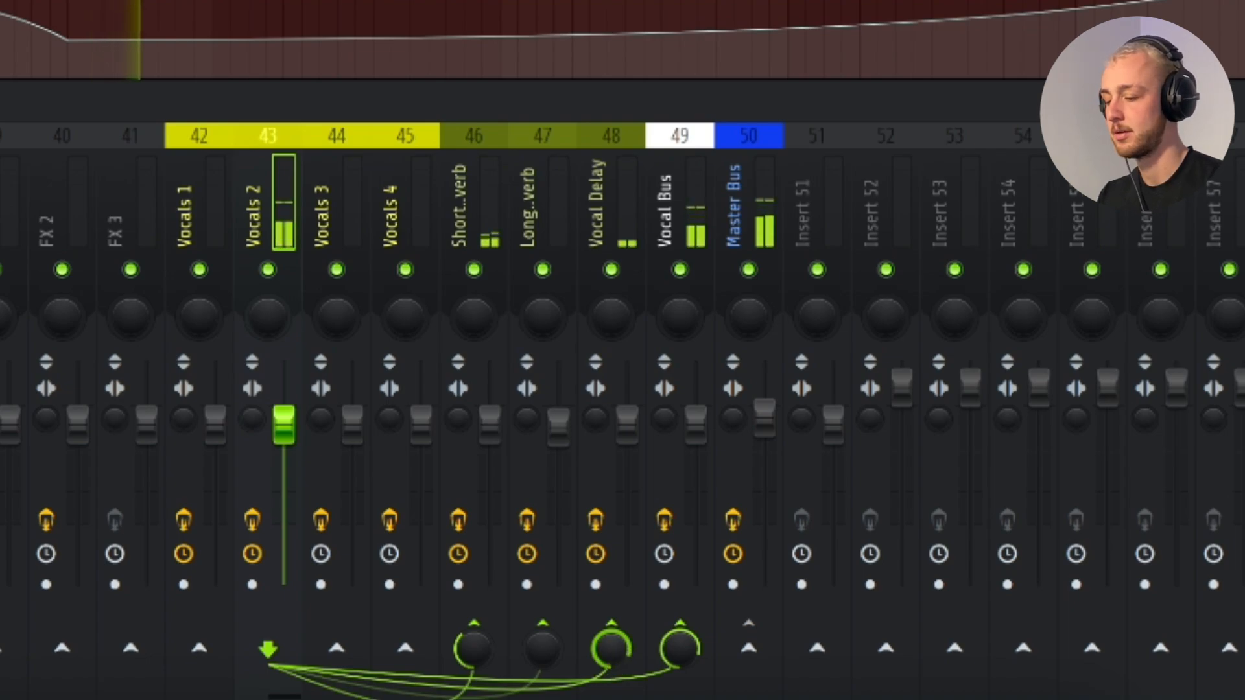
key("space")
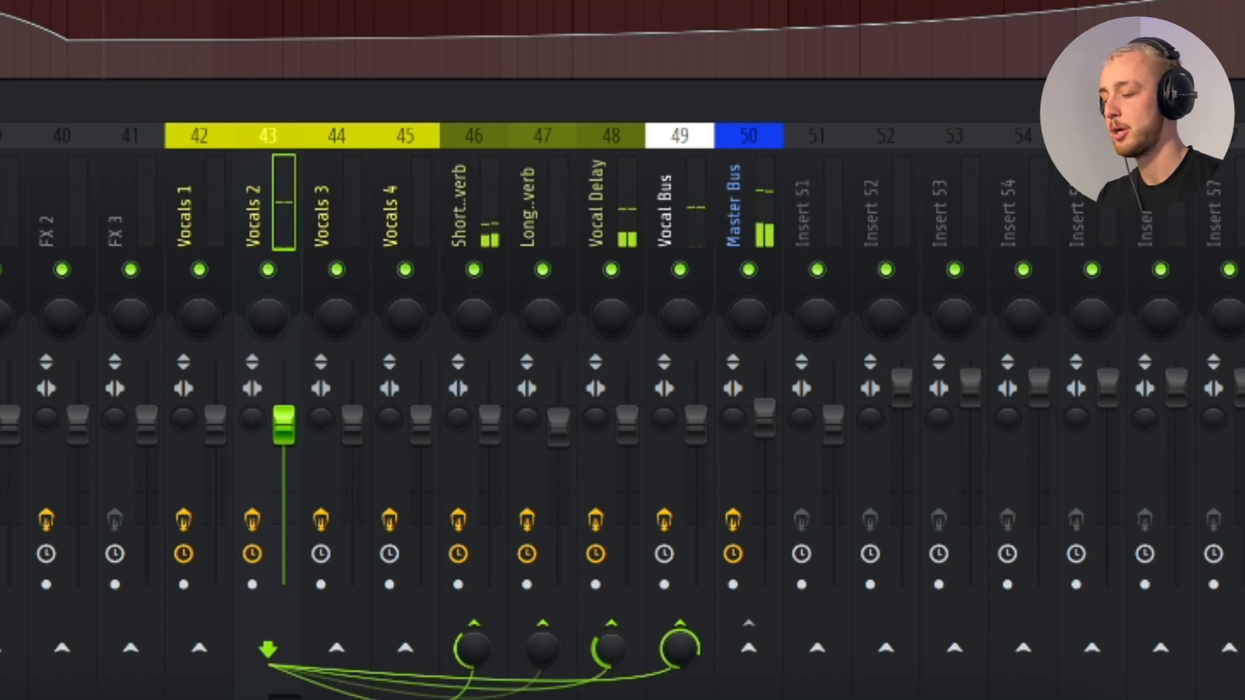
left_click_drag(611, 648, 610, 698)
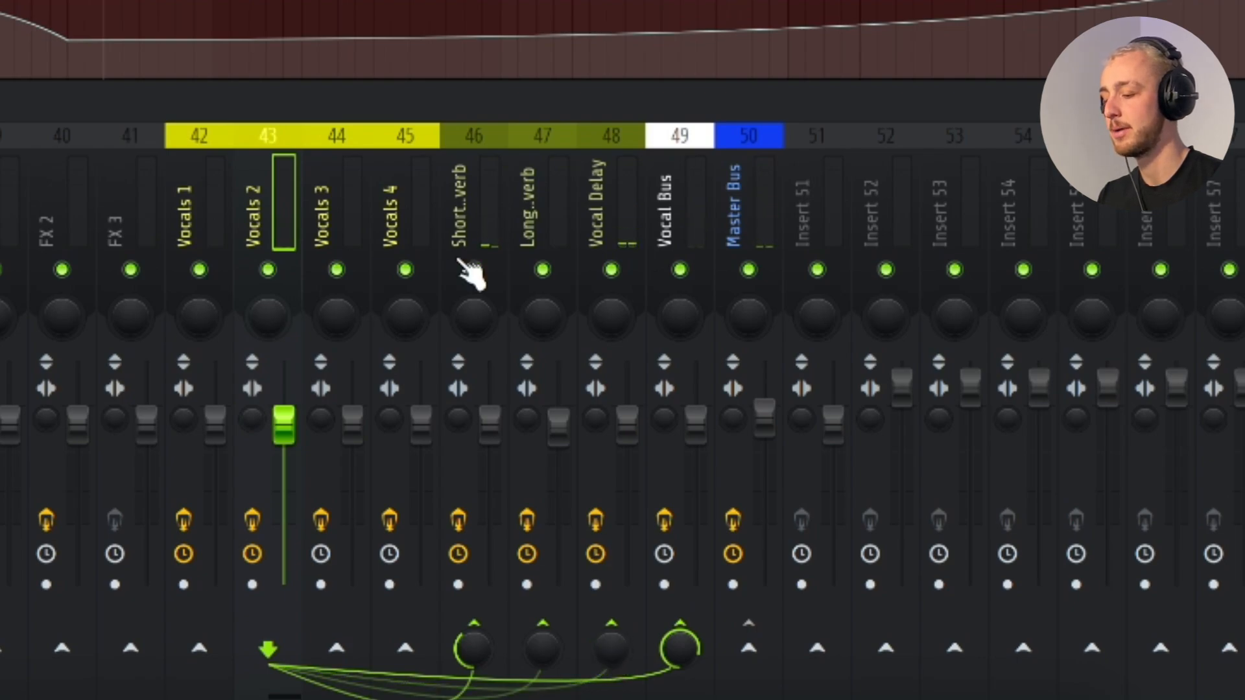
left_click_drag(680, 648, 679, 694)
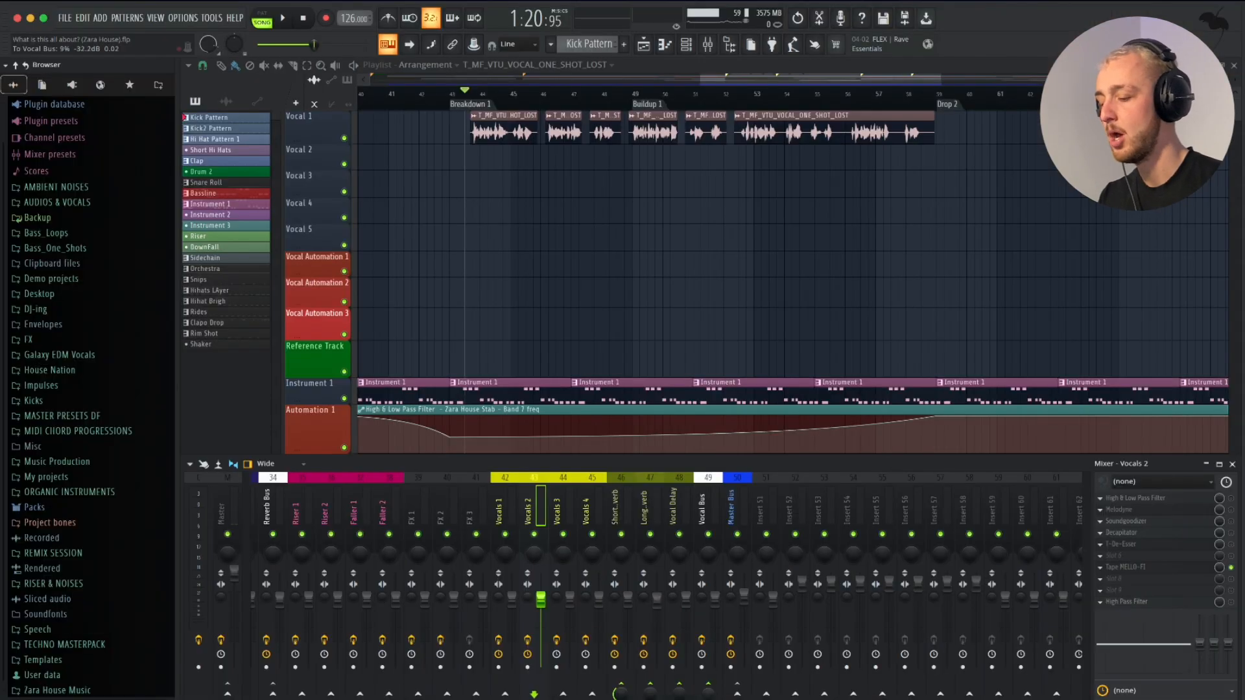
- Create an automation clip for the Vocals 2 send level to Vocal Delay
right_click(709, 695)
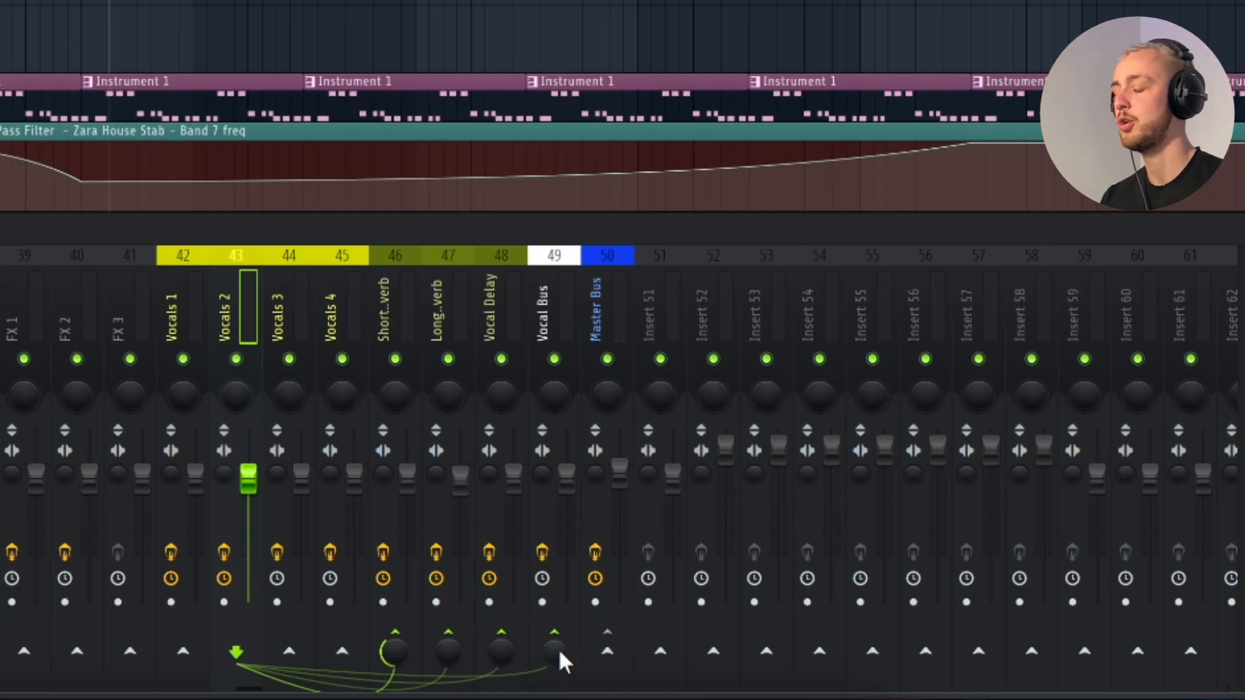
right_click(558, 648)
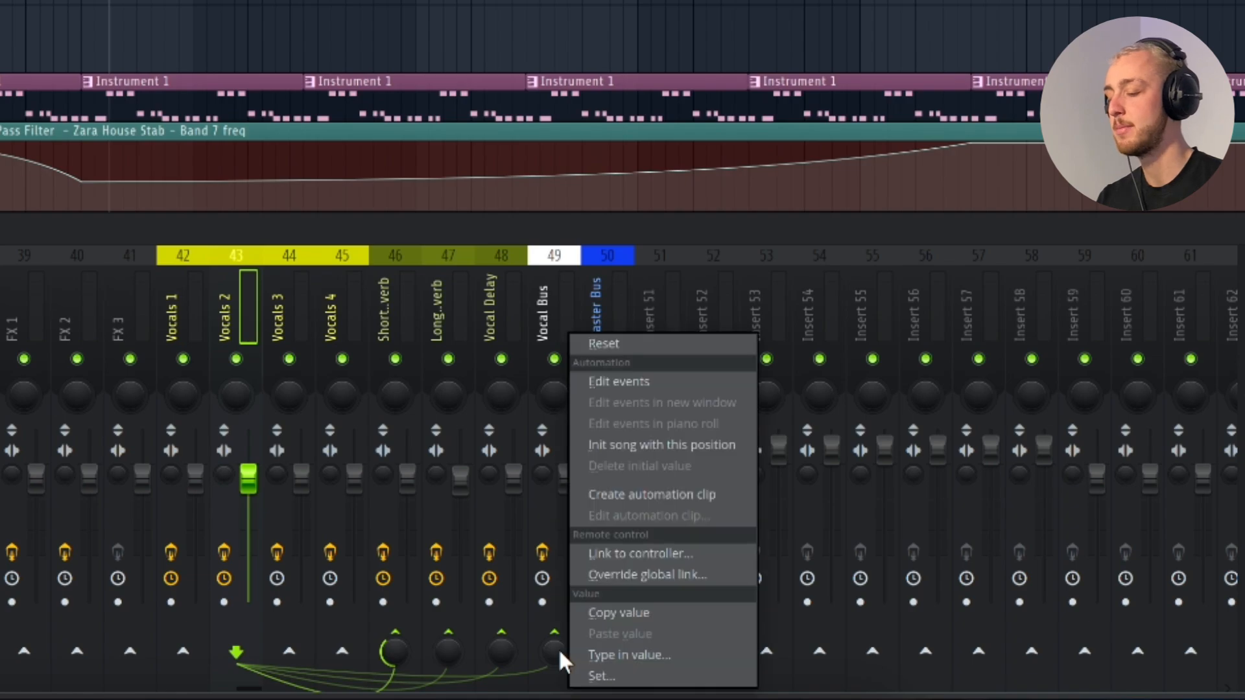
left_click(613, 496)
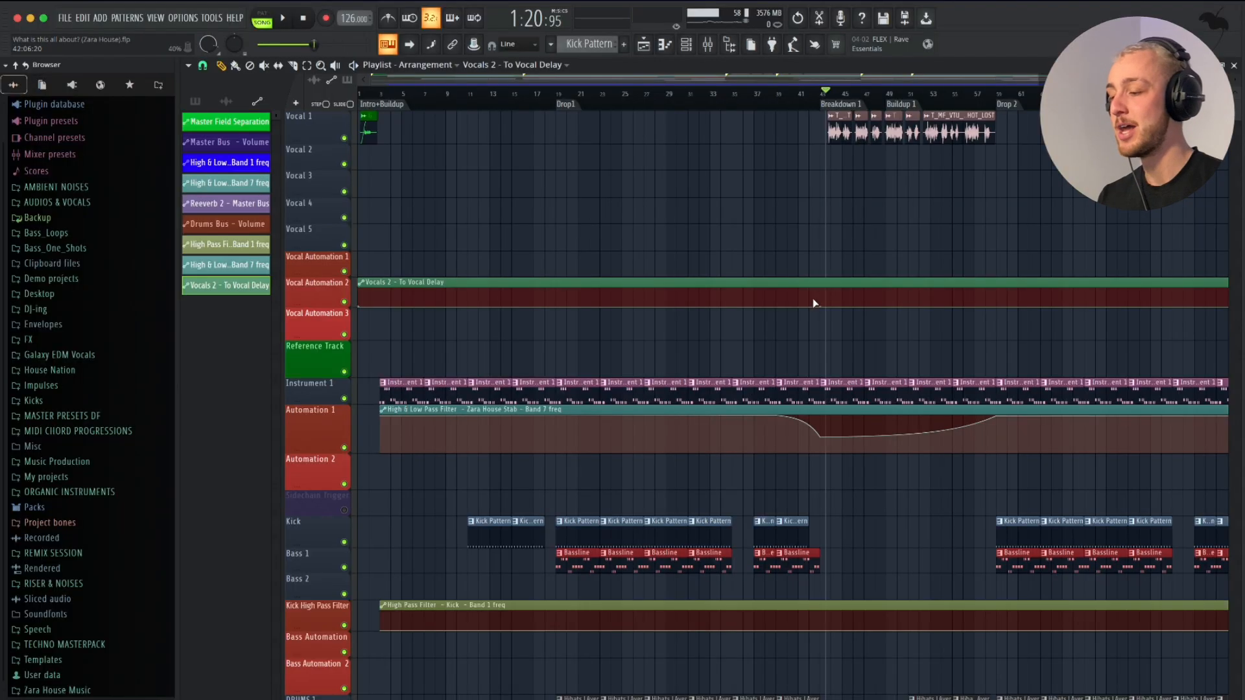
- Move the Vocals 2 - To Vocal Delay clip to the Vocal Automation 1 track and make that track much taller
scroll(812, 298, "down", 2)
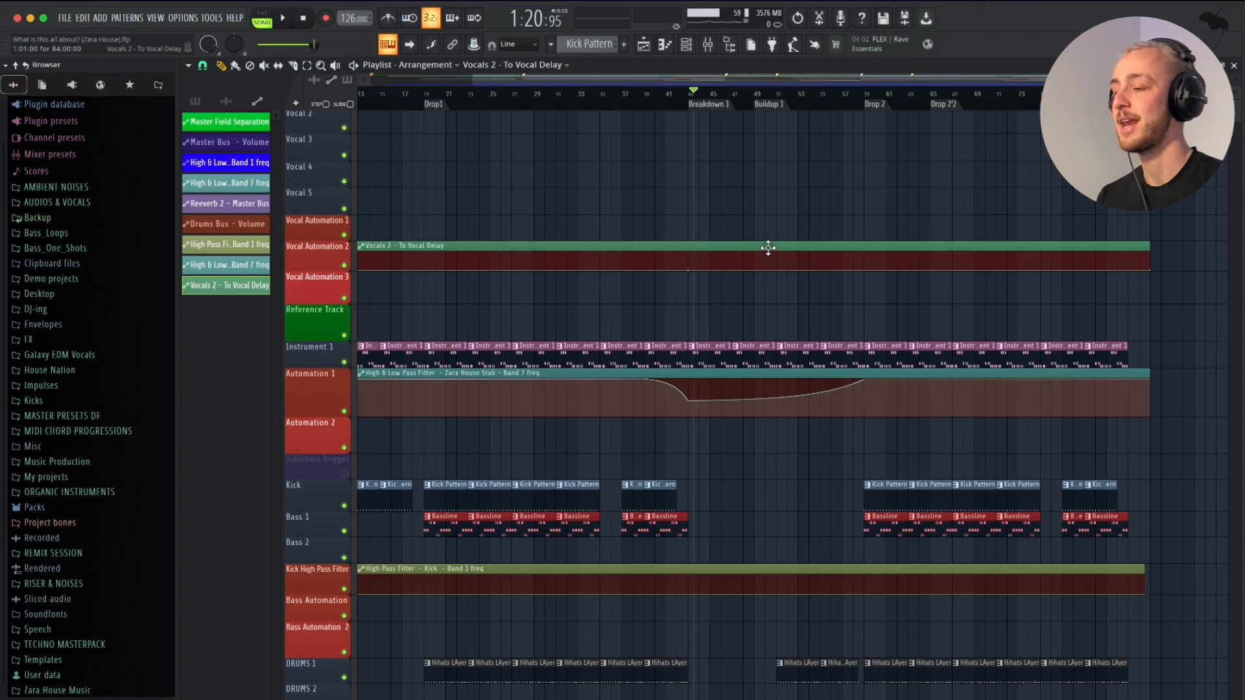
left_click_drag(761, 220, 761, 217)
scroll(761, 216, "up", 1)
scroll(762, 217, "right", 1)
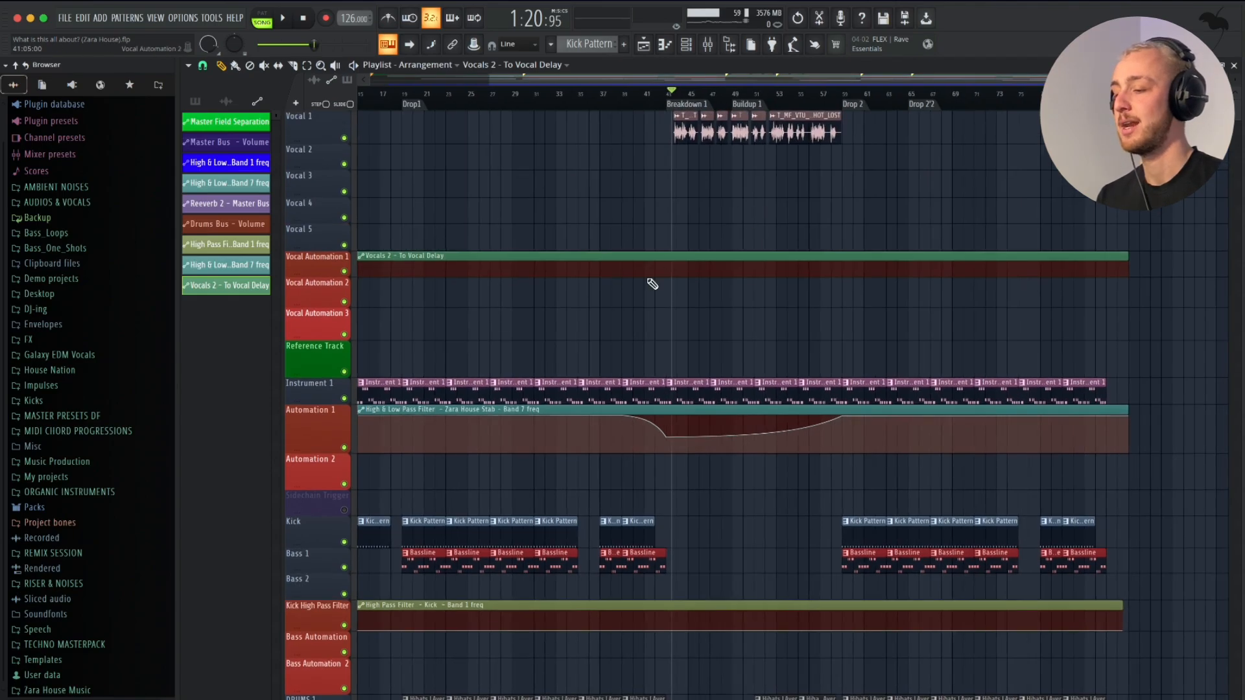
scroll(650, 282, "up", 2)
left_click_drag(325, 273, 322, 623)
scroll(797, 520, "up", 2)
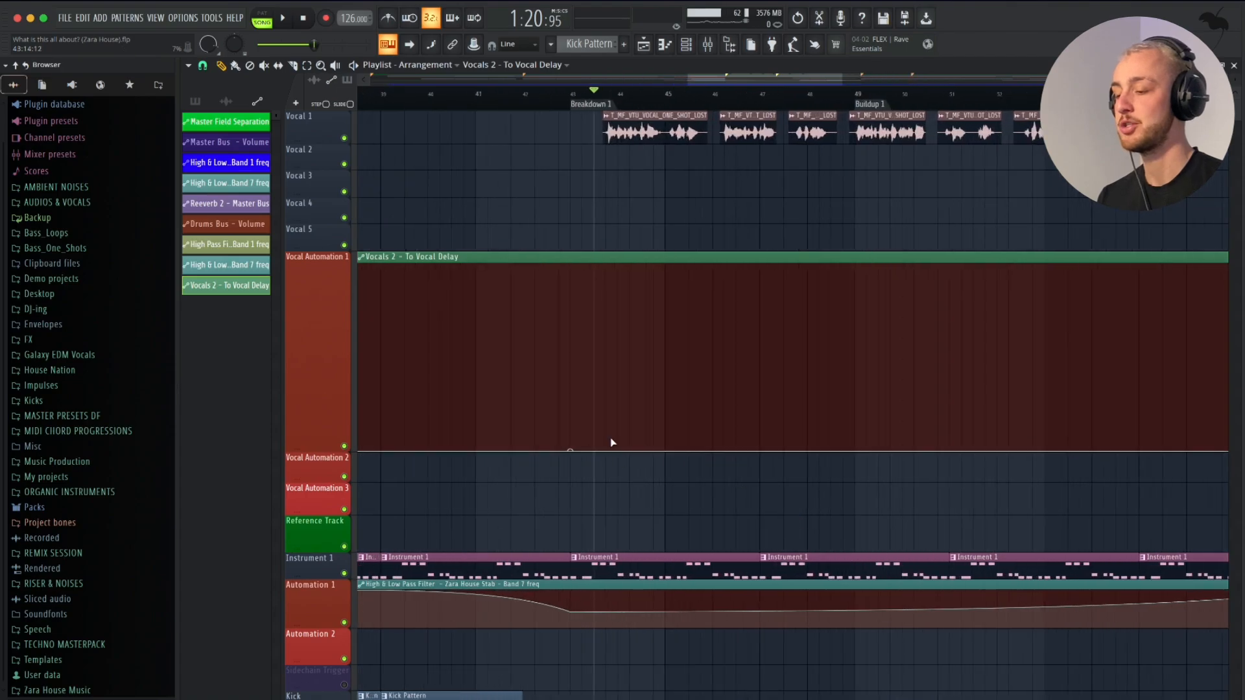
- Add an automation point at the start of the first vocal phrase after Breakdown 1 and lower it to 0%
scroll(613, 427, "up", 3)
right_click(607, 419)
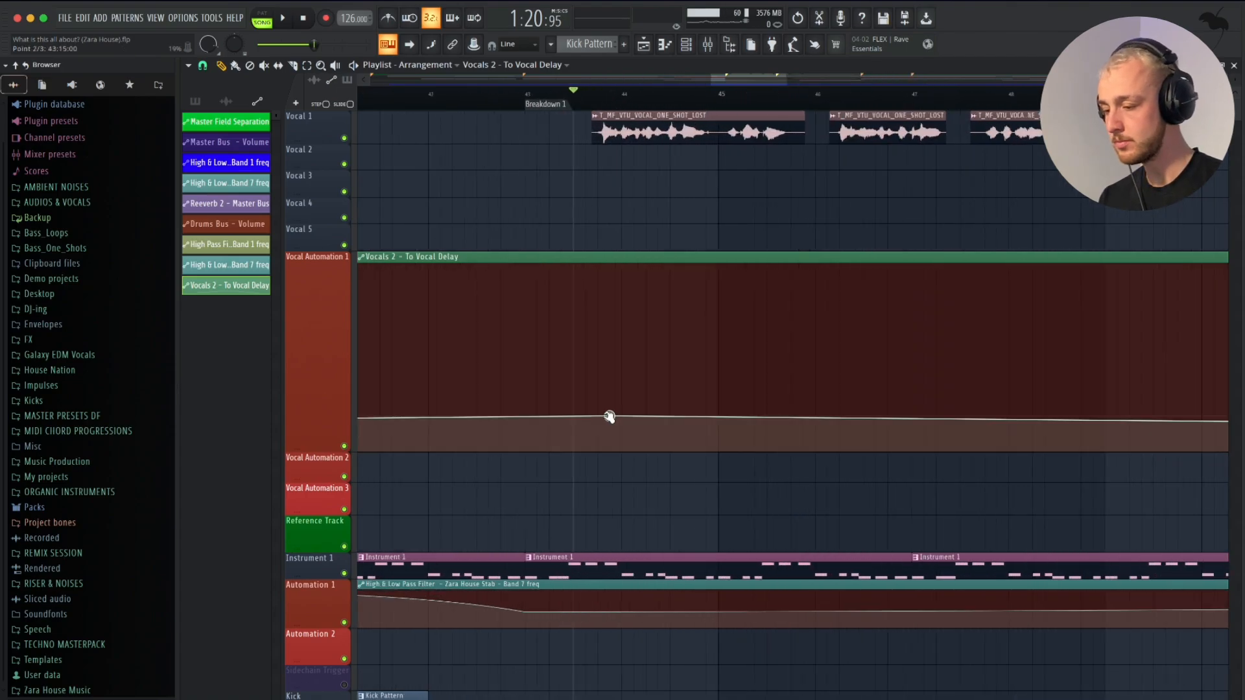
left_click_drag(607, 419, 603, 474)
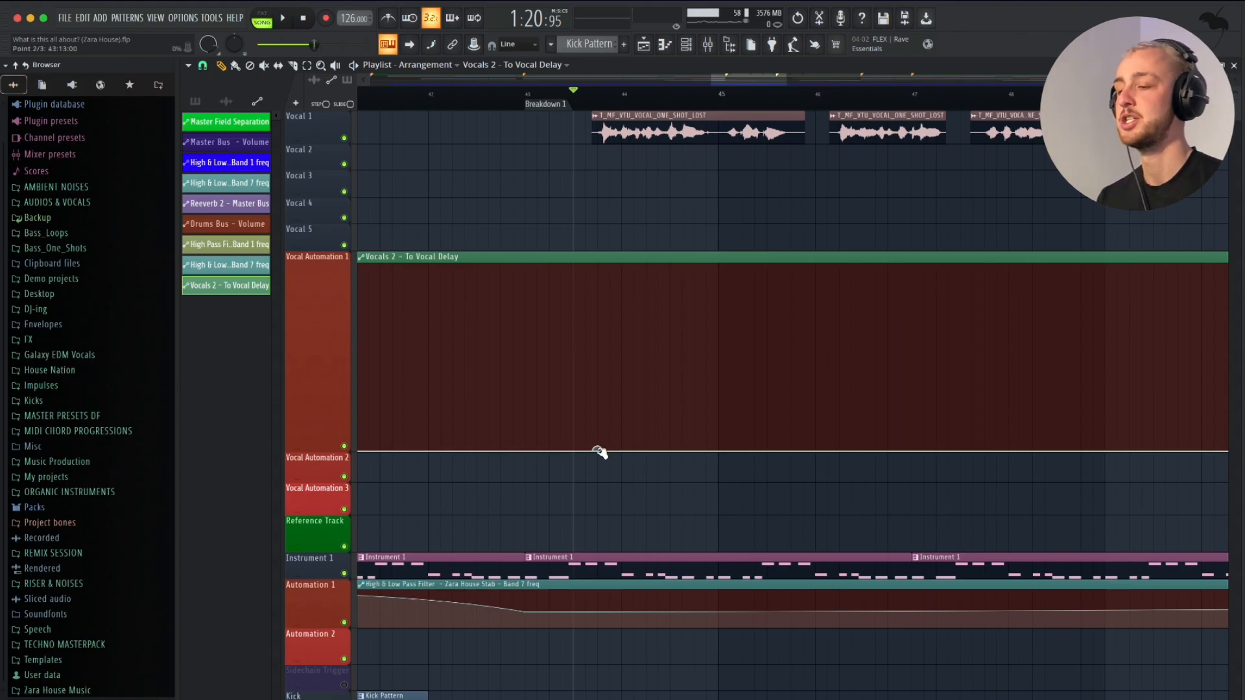
- Add a point at about 50% midway through the first vocal phrase and bend the rise into a steep late curve
scroll(668, 402, "up", 2)
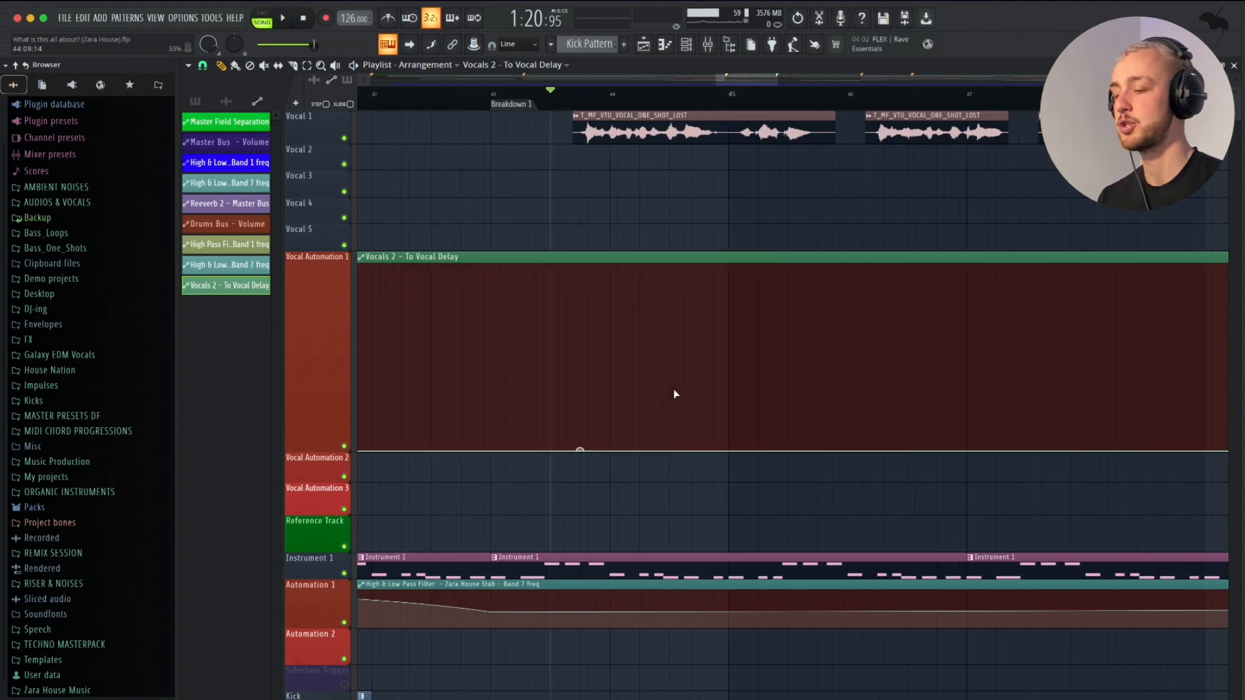
left_click(670, 355)
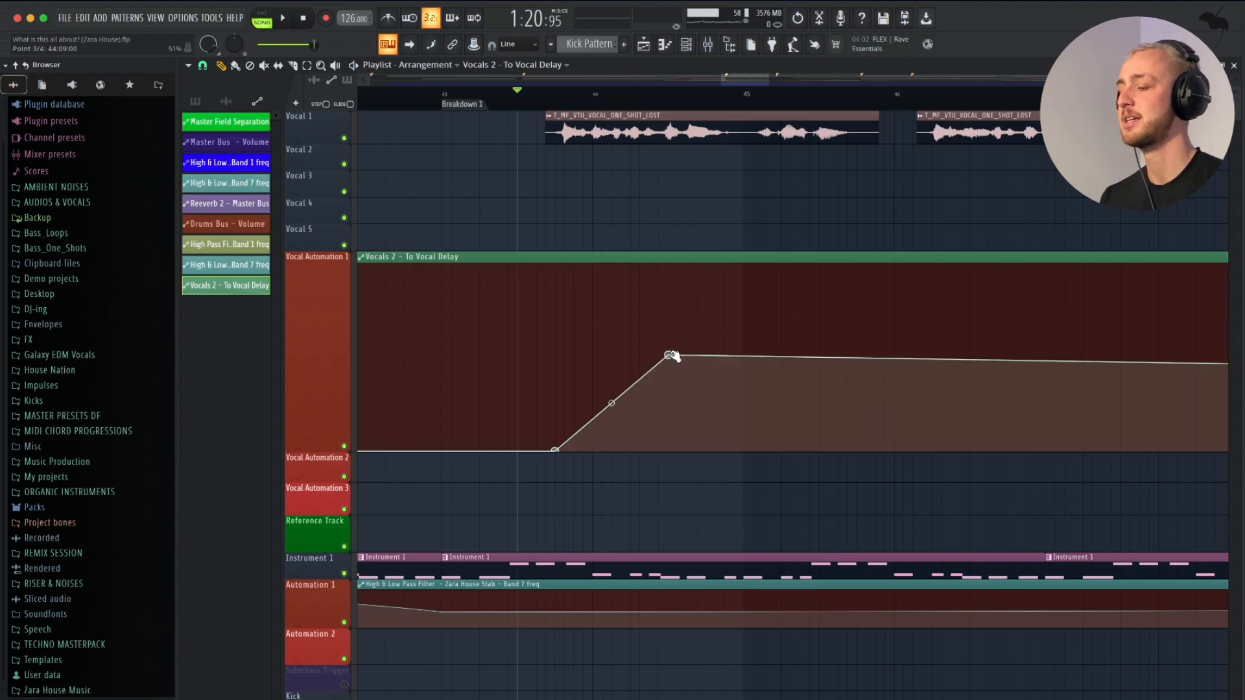
mouse_move(674, 356)
left_mouse_down()
mouse_move(698, 361)
mouse_move(623, 358)
mouse_move(642, 217)
mouse_move(784, 234)
mouse_move(622, 350)
mouse_move(706, 360)
mouse_move(693, 361)
left_mouse_up()
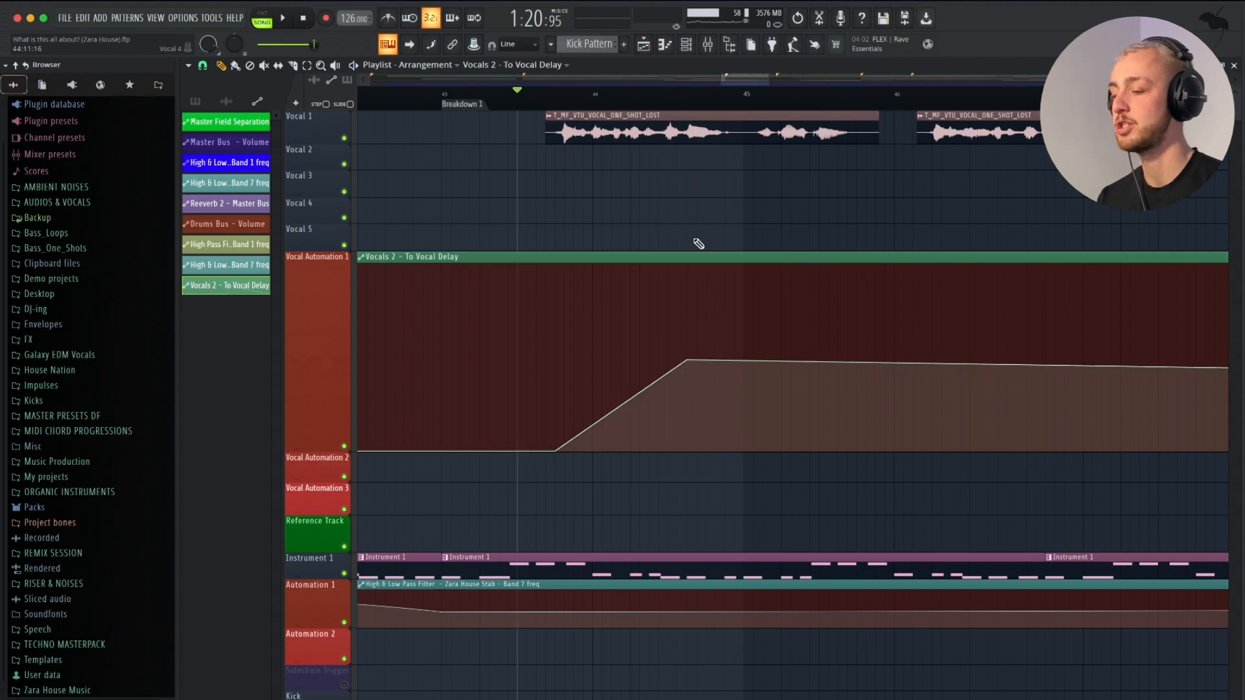
left_click_drag(689, 362, 691, 360)
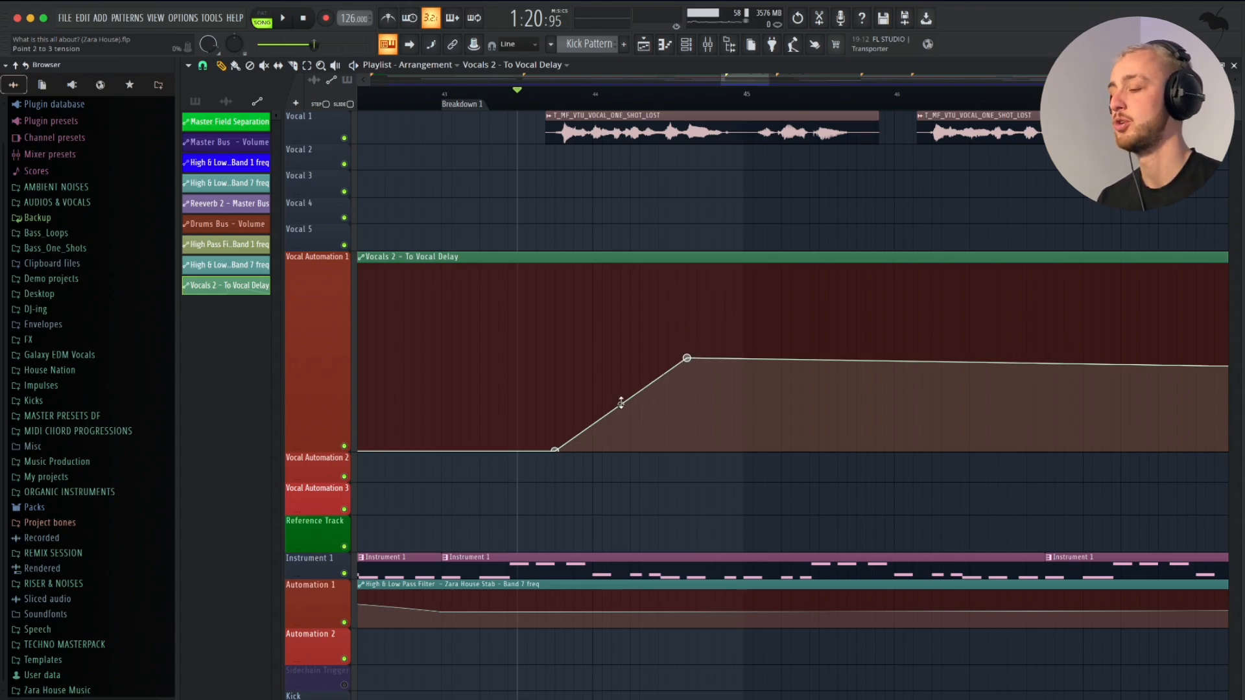
left_click_drag(621, 404, 620, 454)
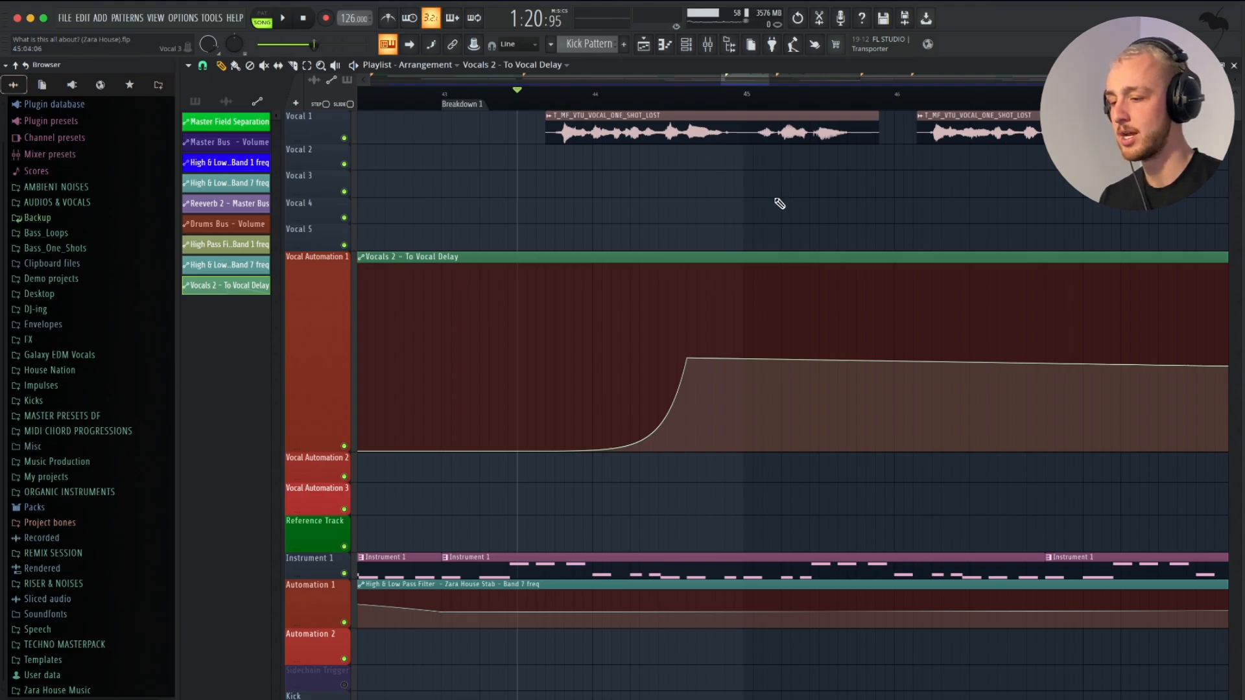
- Add a point at 45:04 and lower it to zero so the delay send drops after the first swell
right_click(771, 369)
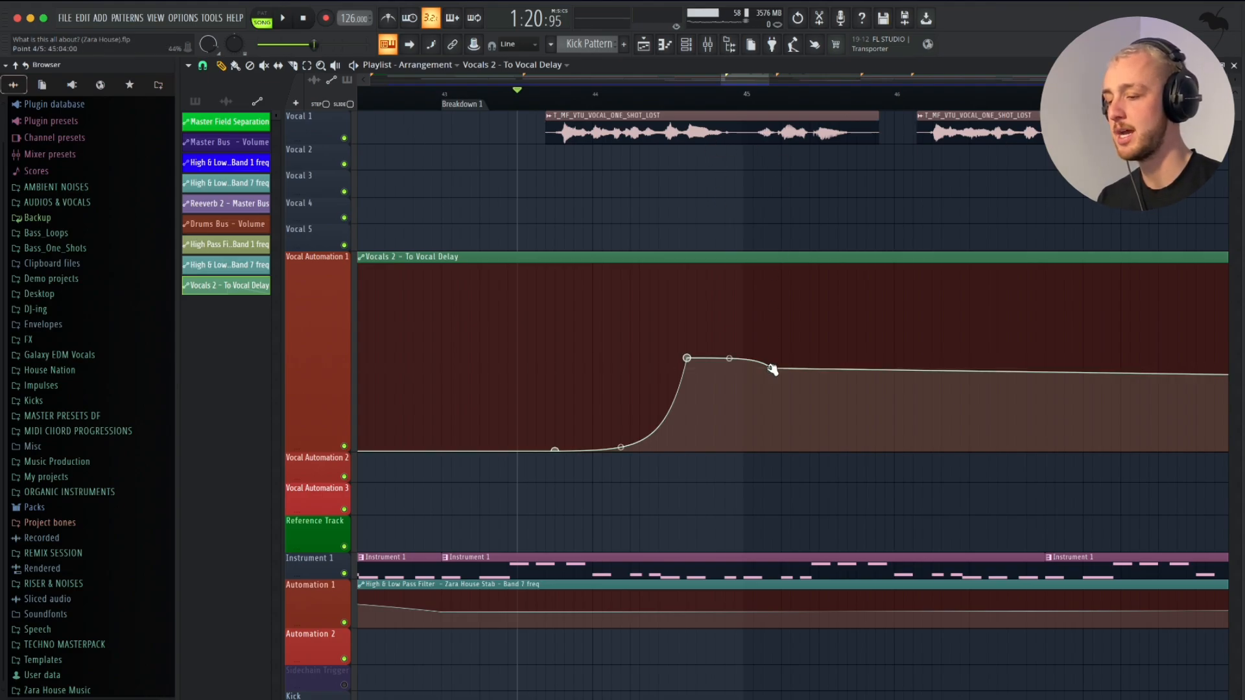
left_click_drag(771, 369, 774, 448)
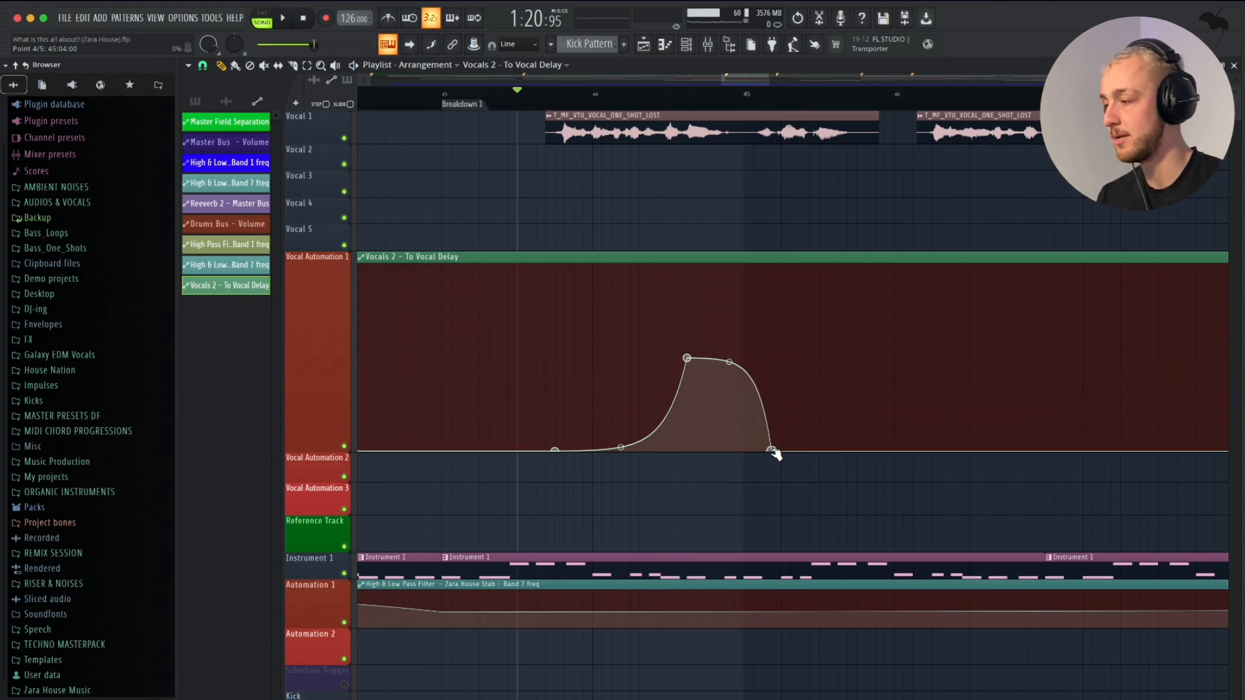
scroll(706, 314, "up", 3)
- Play the song and draw a second delay swell peaking around 45:12 at about half level, falling back to zero
key("space")
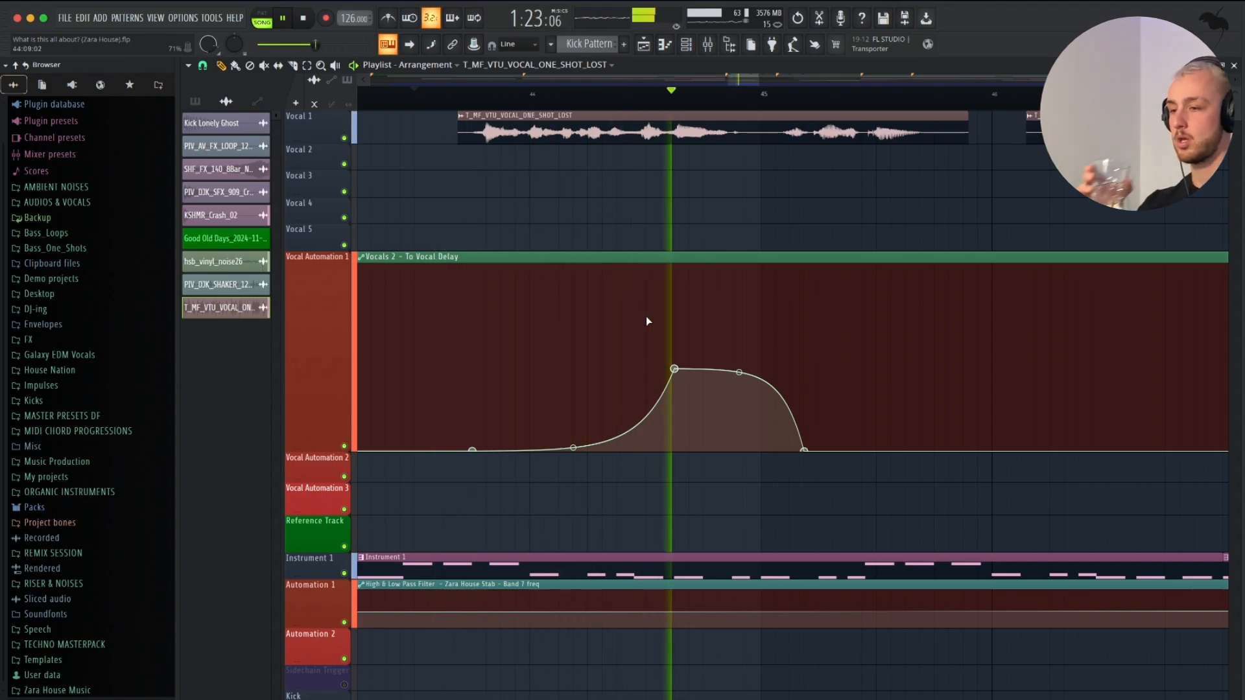
scroll(646, 316, "right", 3)
scroll(646, 316, "down", 1)
scroll(708, 326, "up", 1)
right_click(747, 354)
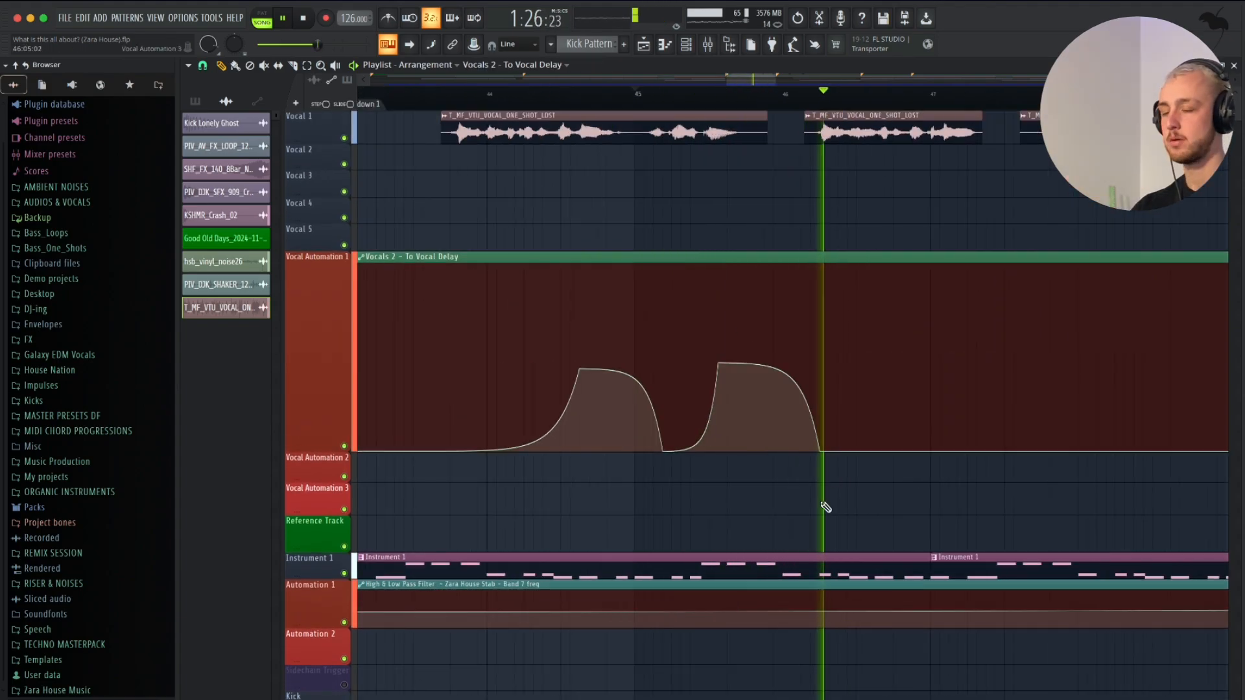
scroll(889, 361, "down", 2)
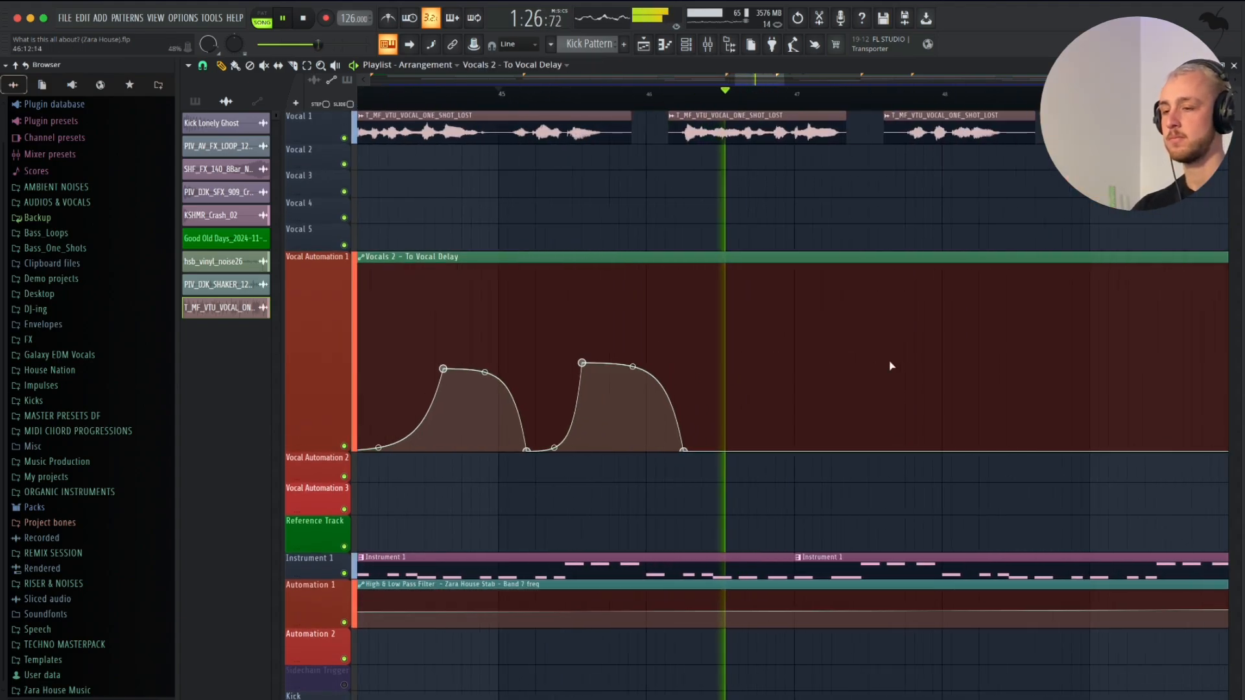
- Draw a third delay swell just after bar 47, drop it to zero at 47:12, and add a fourth peak shortly after bar 48
right_click(820, 368)
right_click(884, 448)
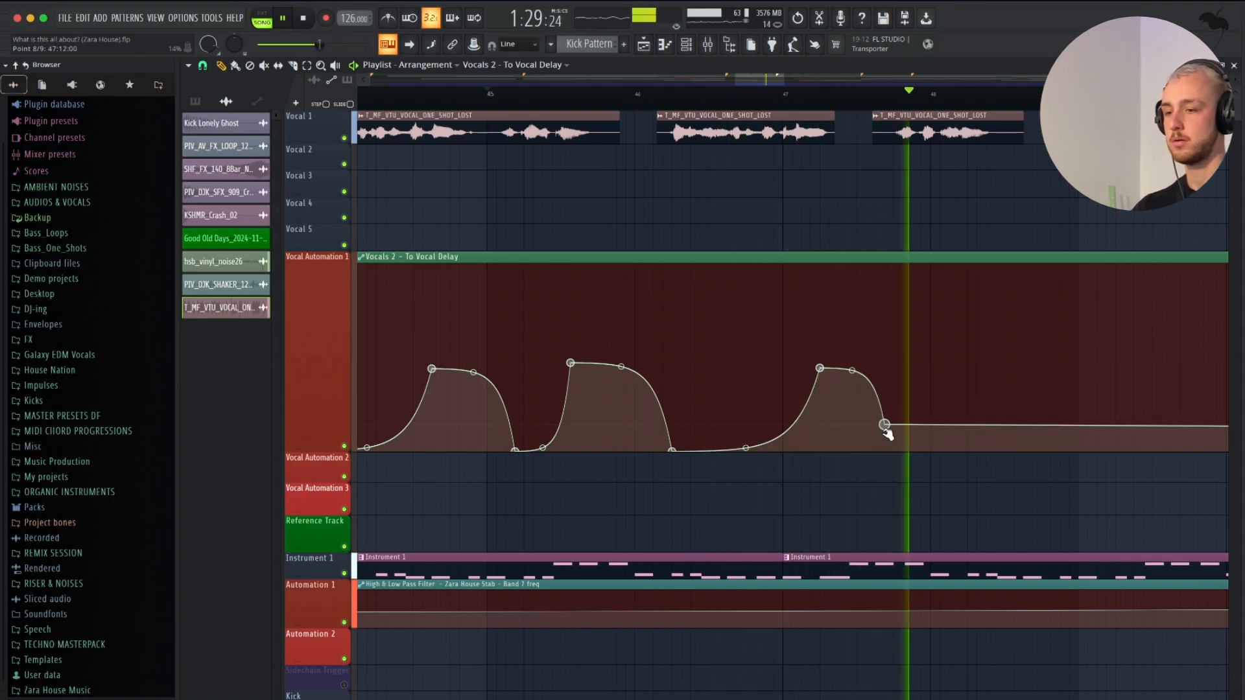
right_click(965, 374)
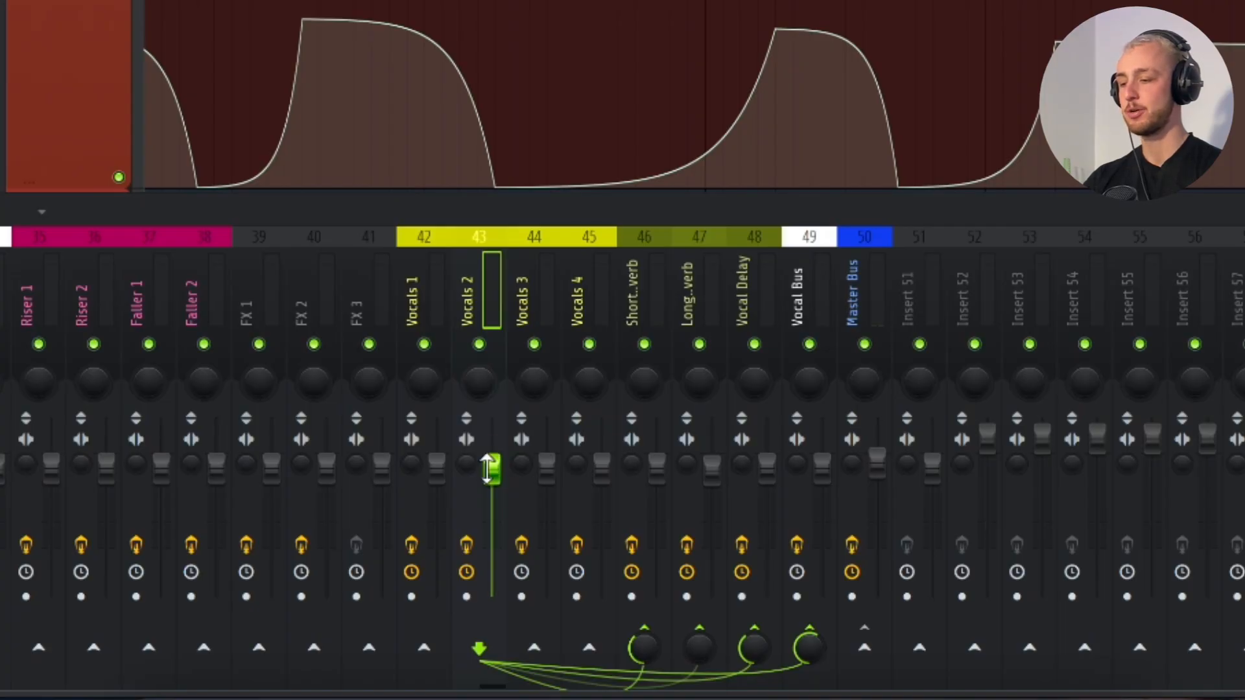
- Examine the automation options for the Vocals 2 volume fader and project tempo, and the vocal sample's channel settings
right_click(489, 468)
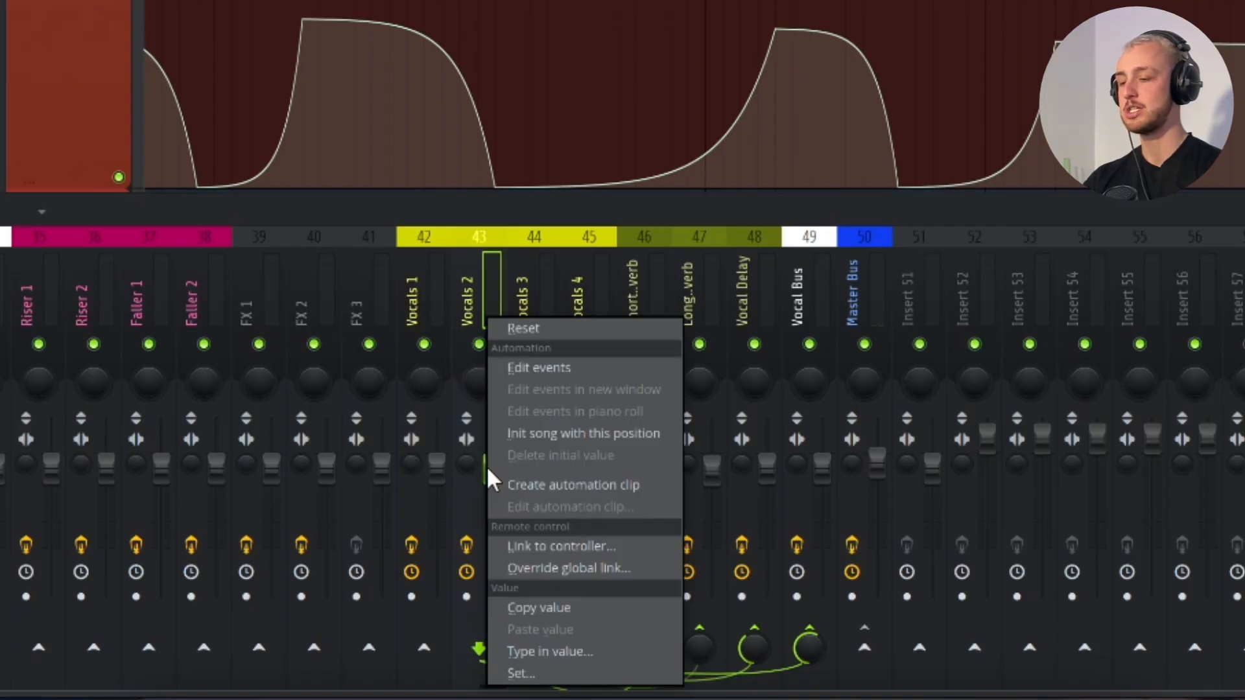
left_click(528, 485)
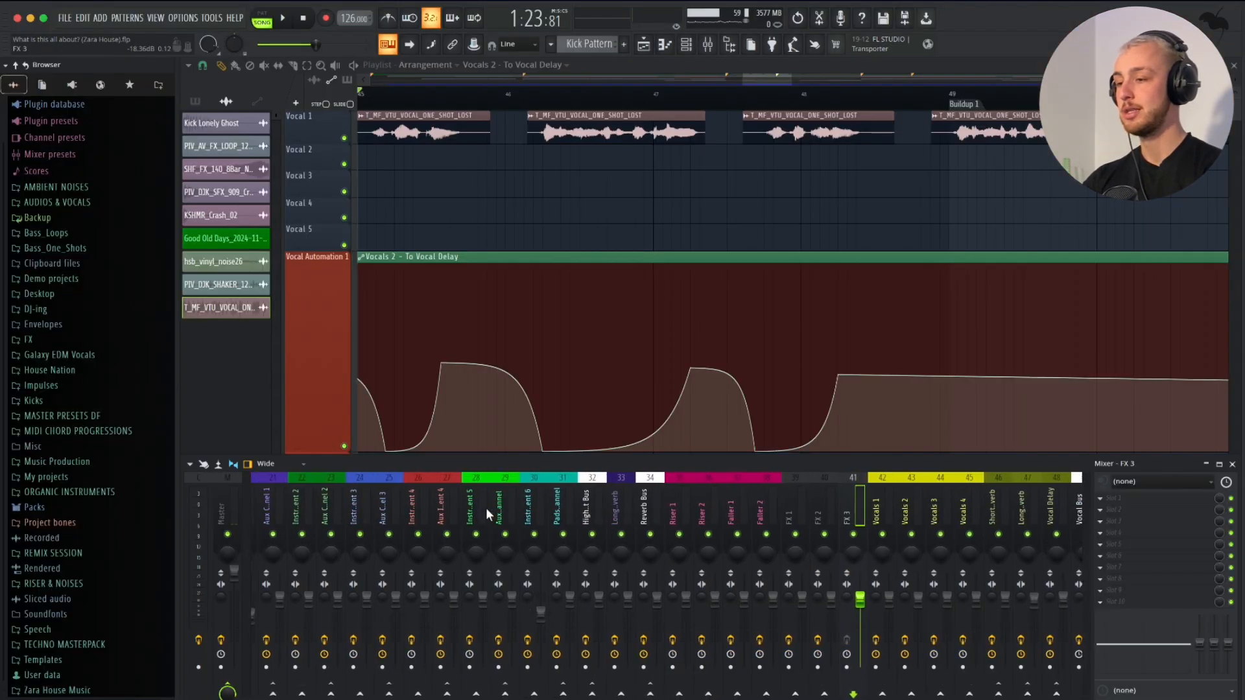
key("F9")
scroll(508, 154, "down", 2)
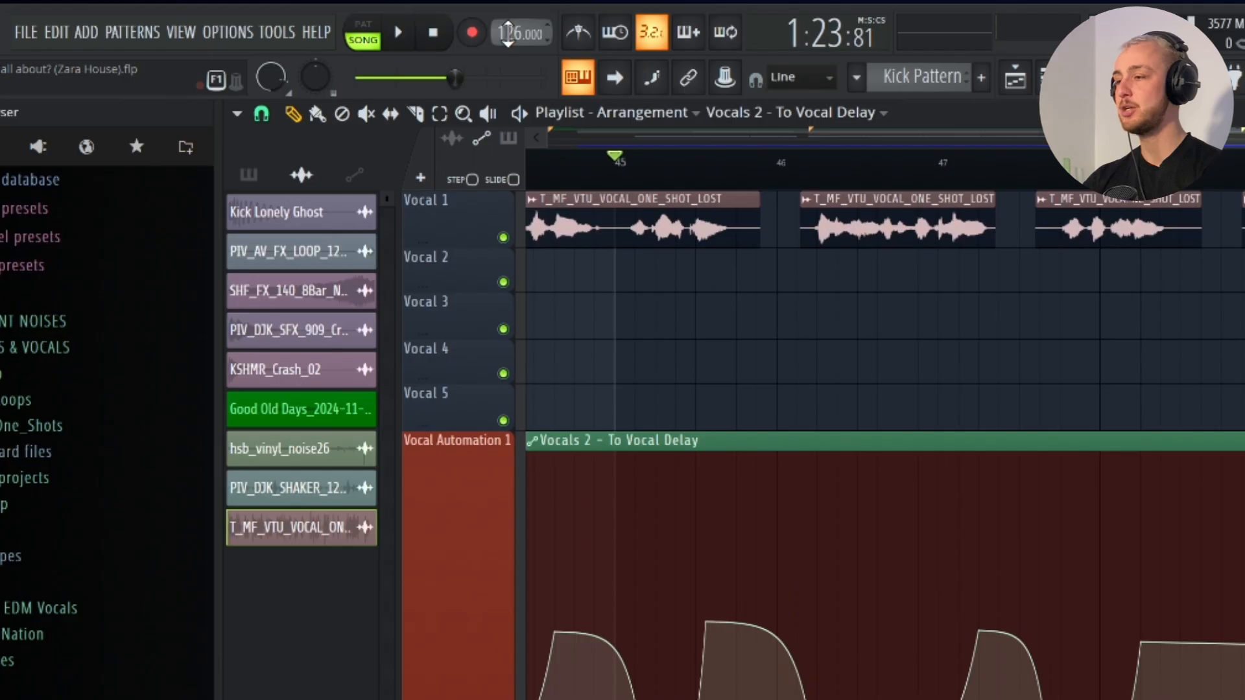
right_click(348, 18)
left_click(381, 87)
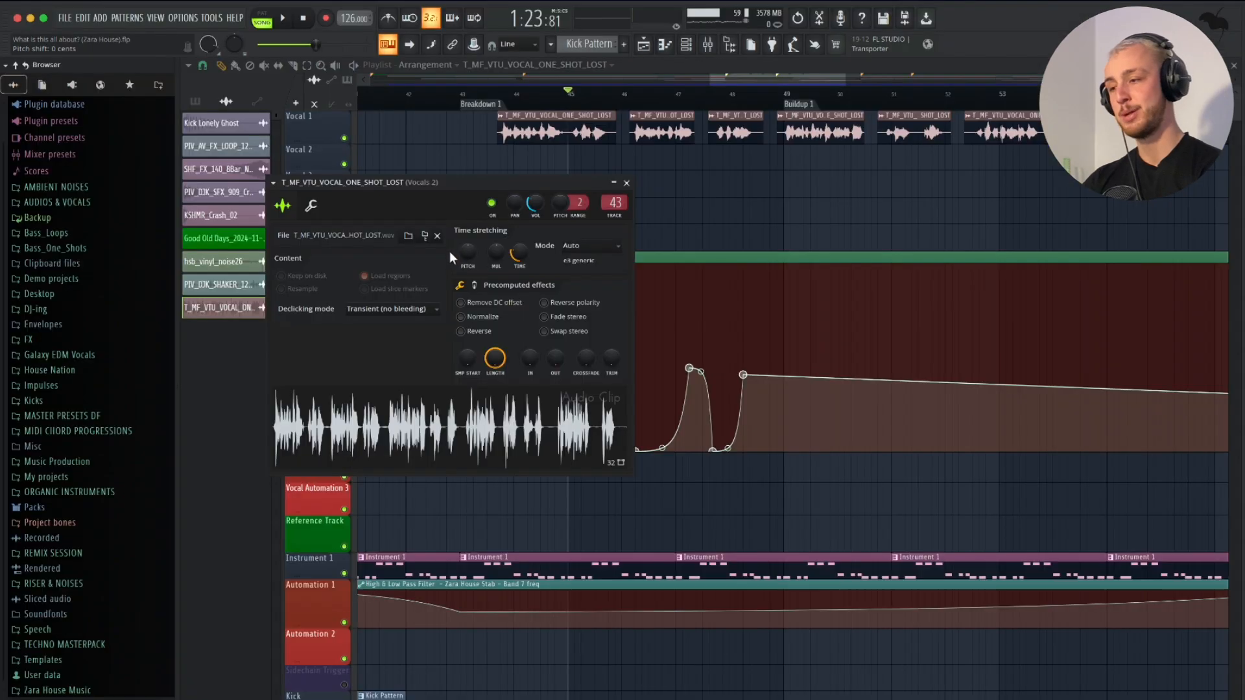
key("Escape")
- Open the High & Low Pass Filter on the Master Bus and move its window clear of the browser
scroll(568, 344, "down", 3)
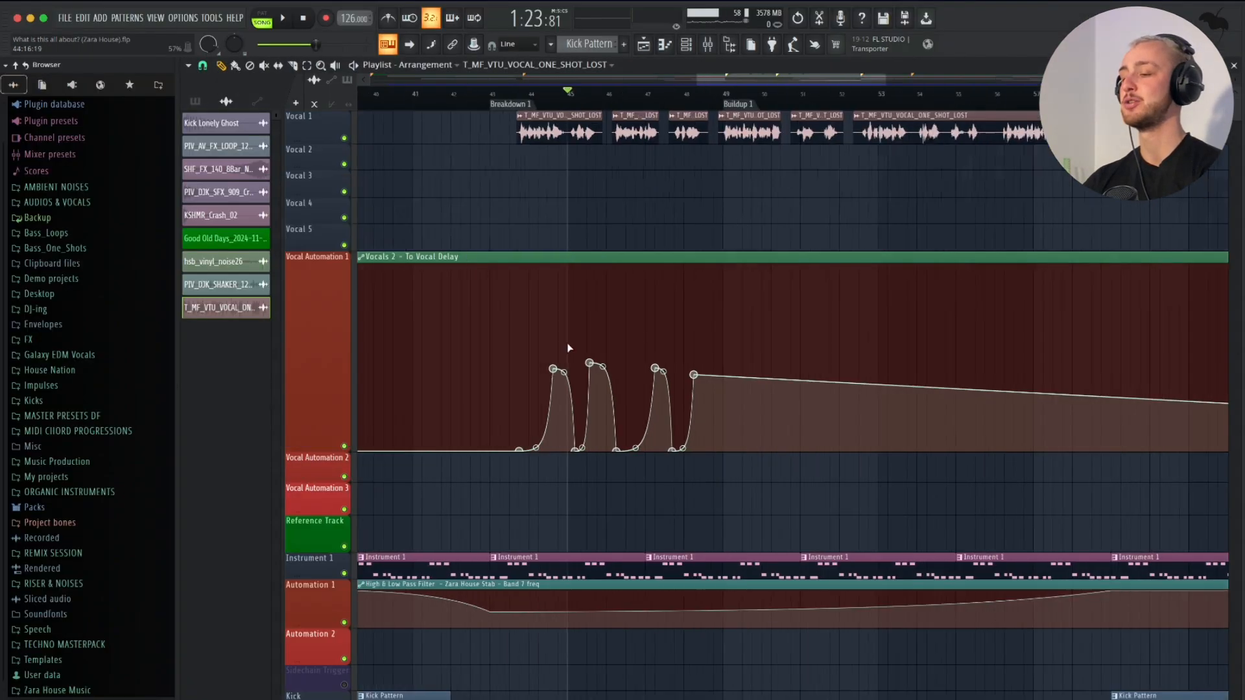
scroll(568, 344, "down", 7)
scroll(568, 344, "down", 3)
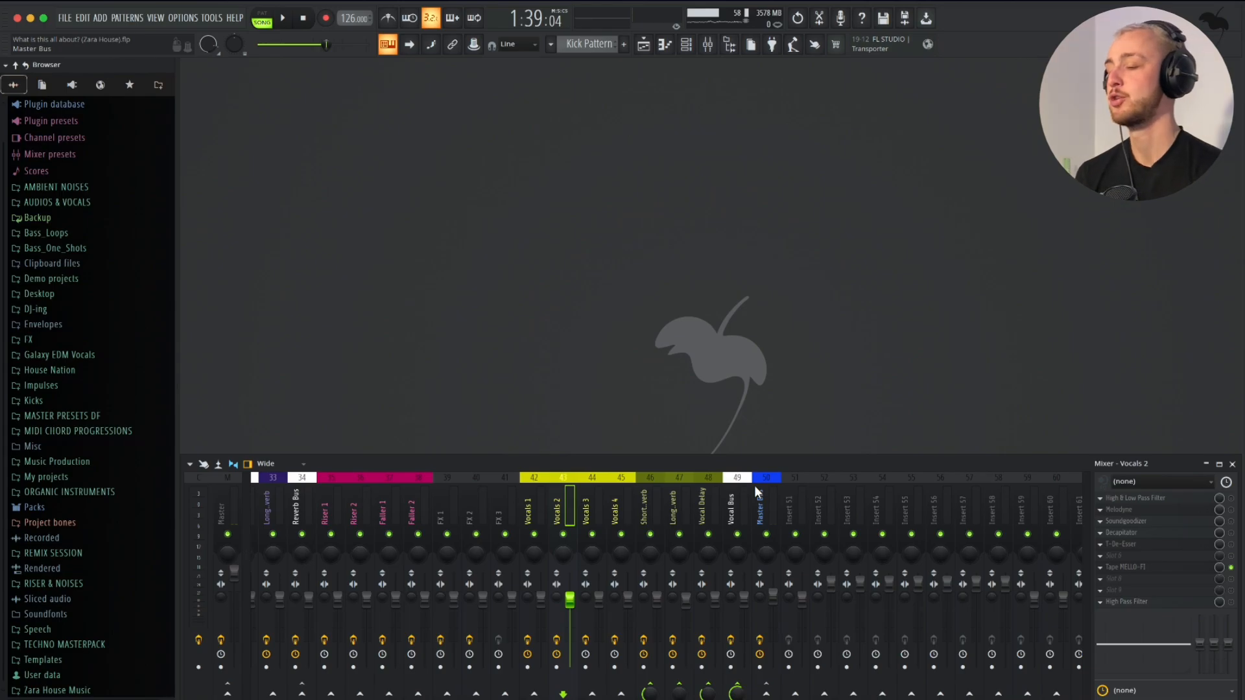
left_click(762, 503)
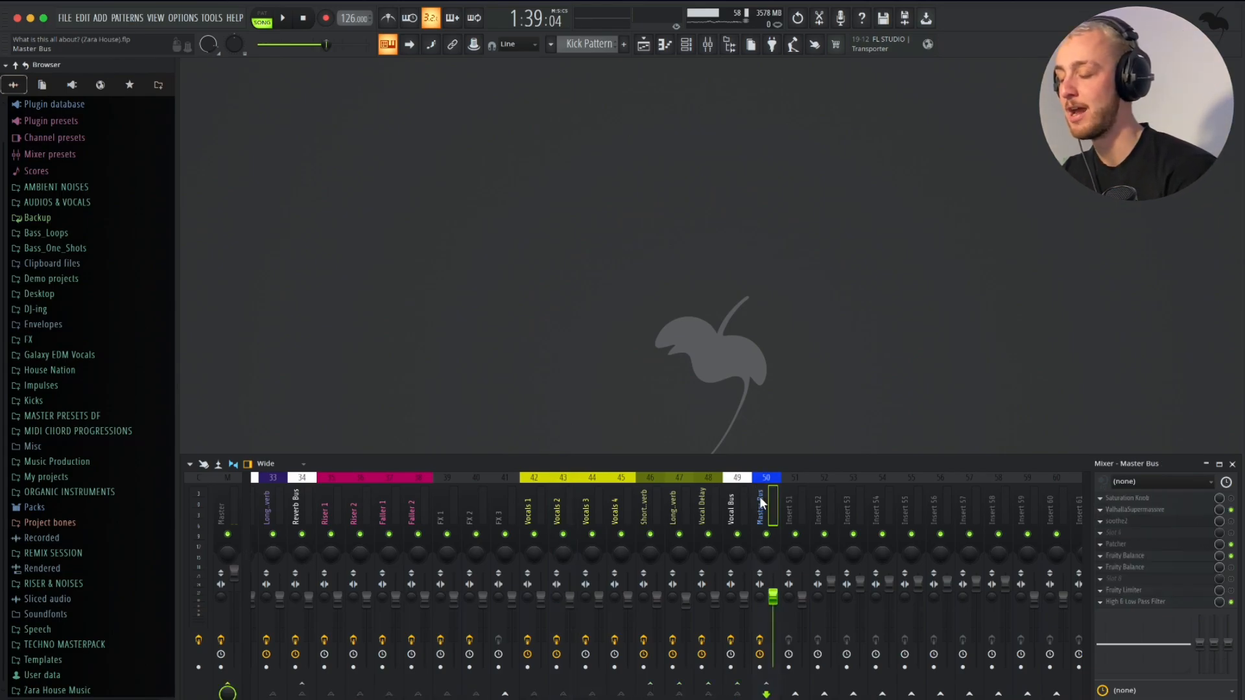
left_click(1132, 603)
left_click_drag(328, 103, 526, 104)
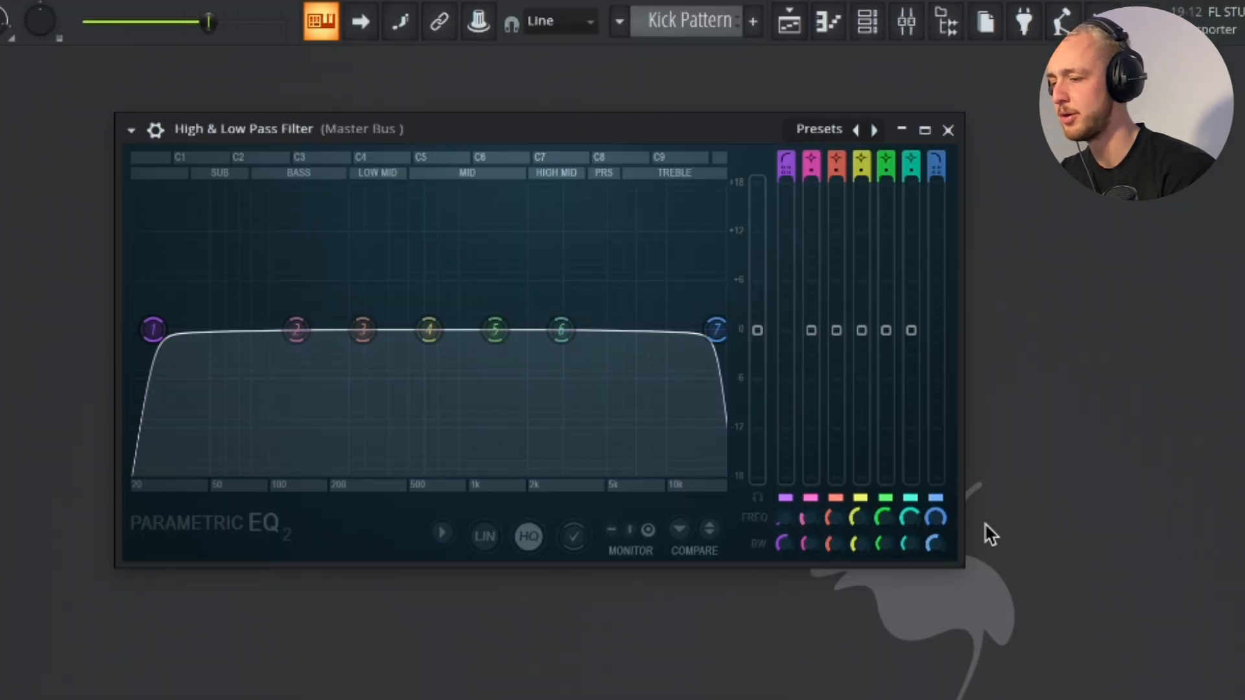
- Audition a sweep of the filter's band 7 frequency during playback and return it to maximum
left_click_drag(717, 329, 659, 330)
key("space")
left_click_drag(935, 517, 935, 486)
key("space")
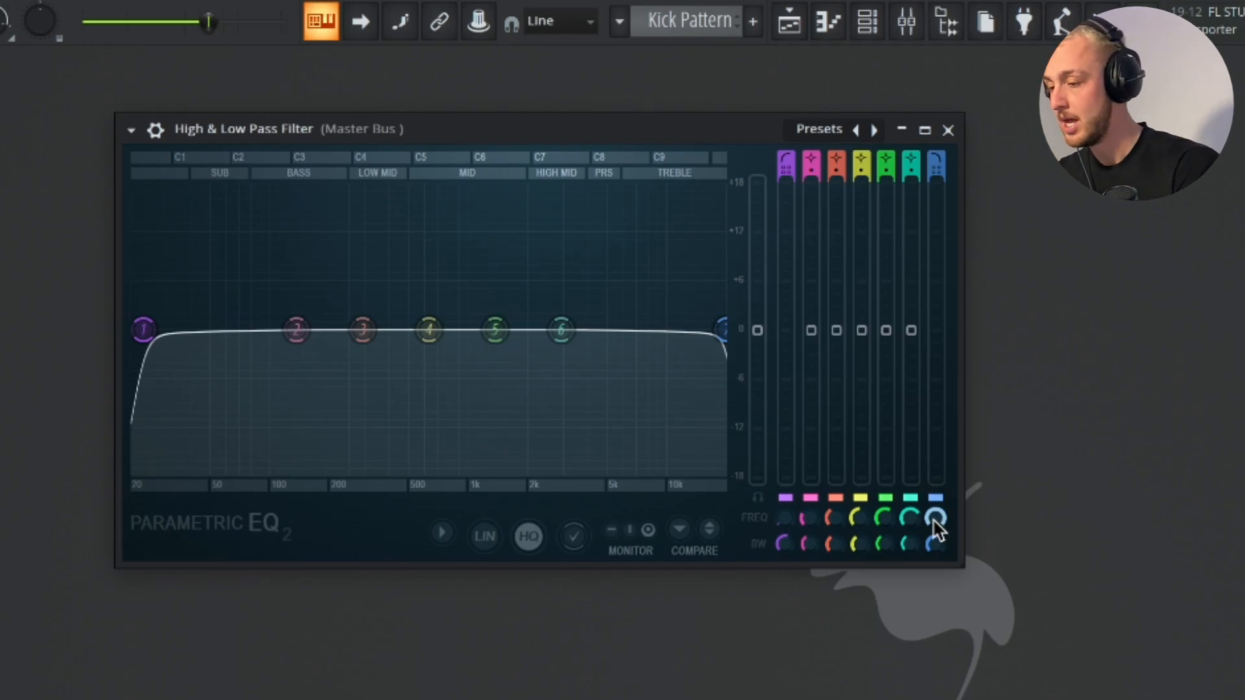
- Create an automation clip for the band 7 frequency of the Master Bus High & Low Pass Filter
right_click(935, 517)
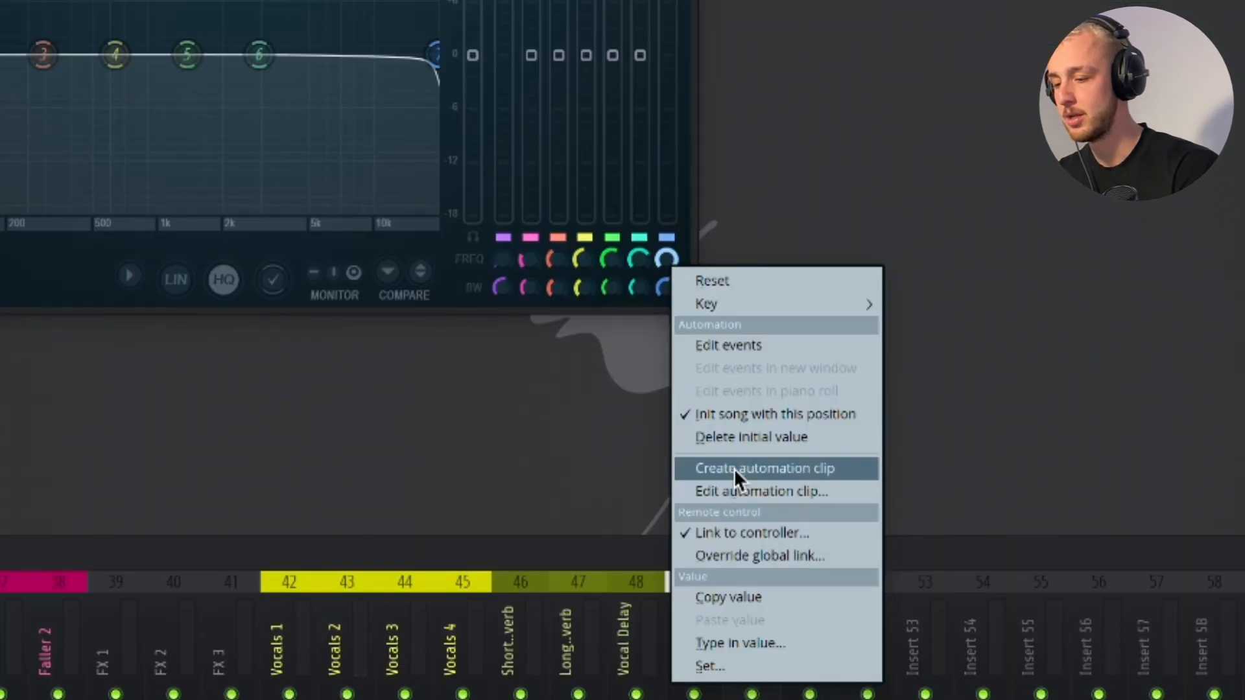
left_click(734, 468)
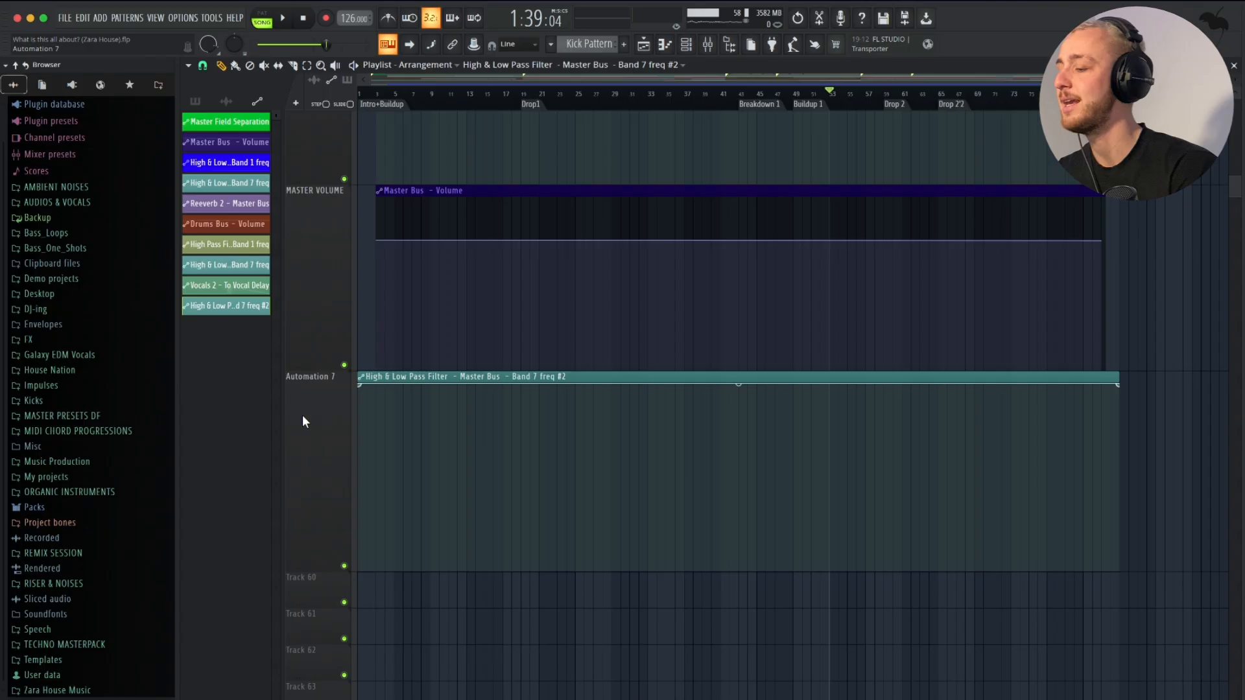
- Rename the Automation 7 playlist track as Master Bus Low Pass Filter Automation
right_click(302, 377)
left_click(321, 378)
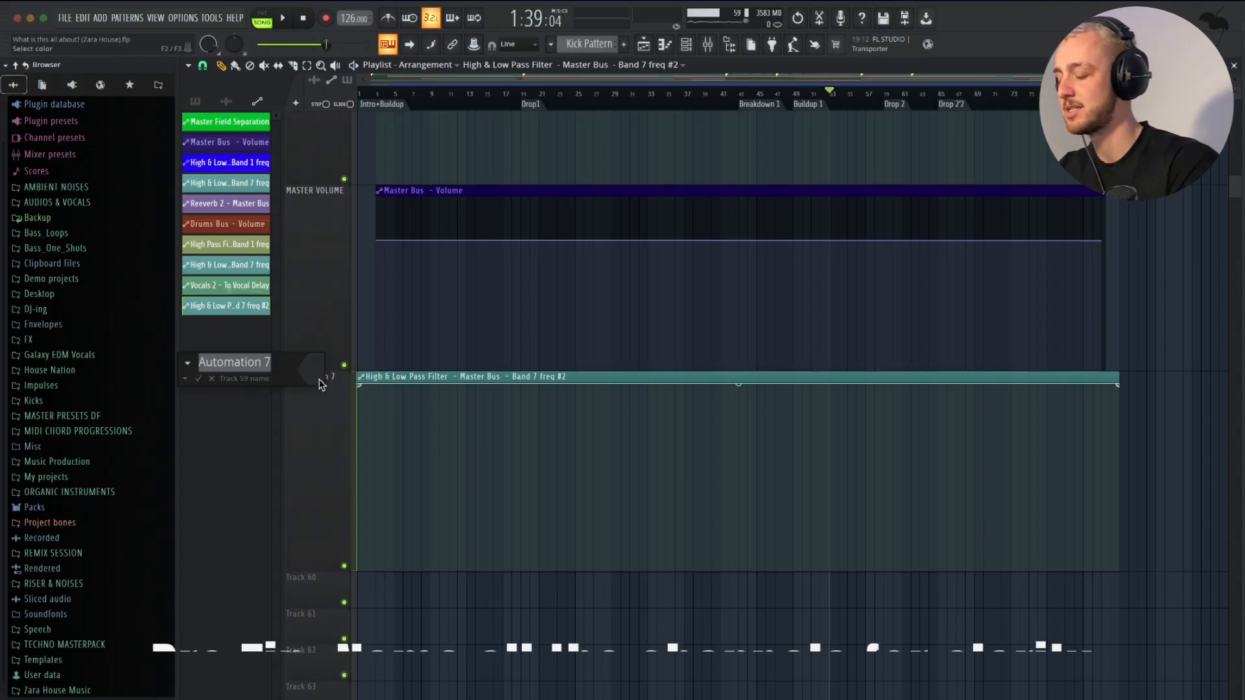
type("Ma")
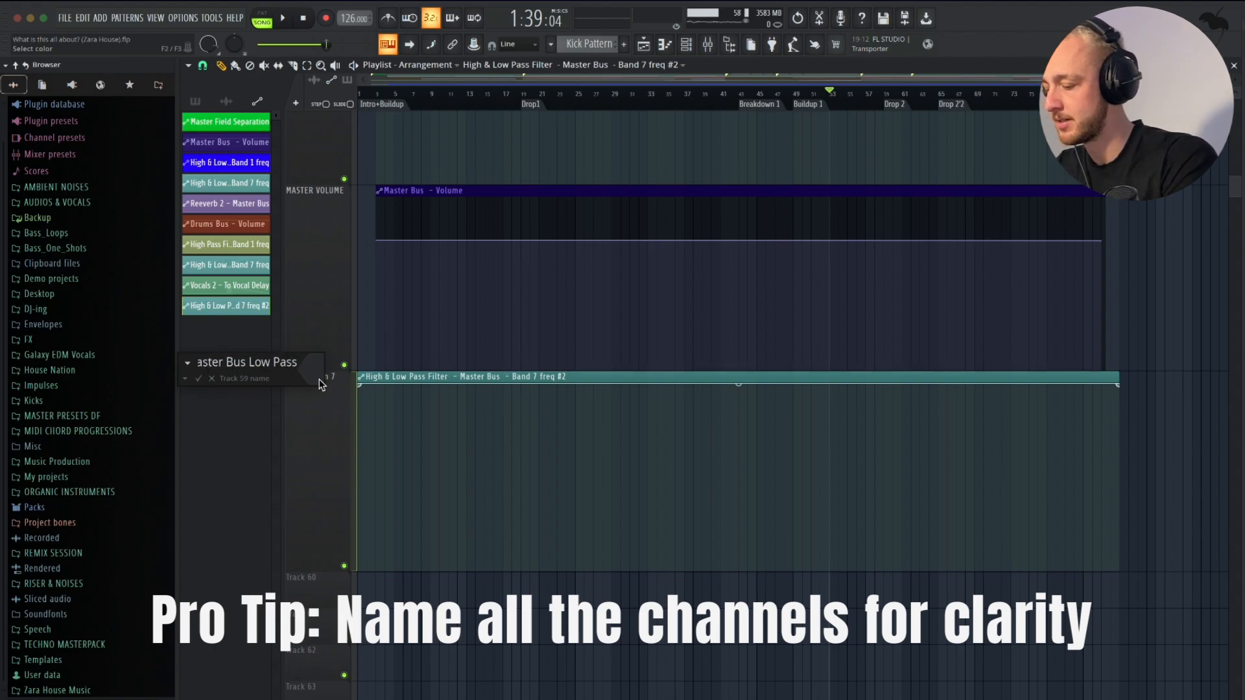
type("ster Bus Low Pass Flte")
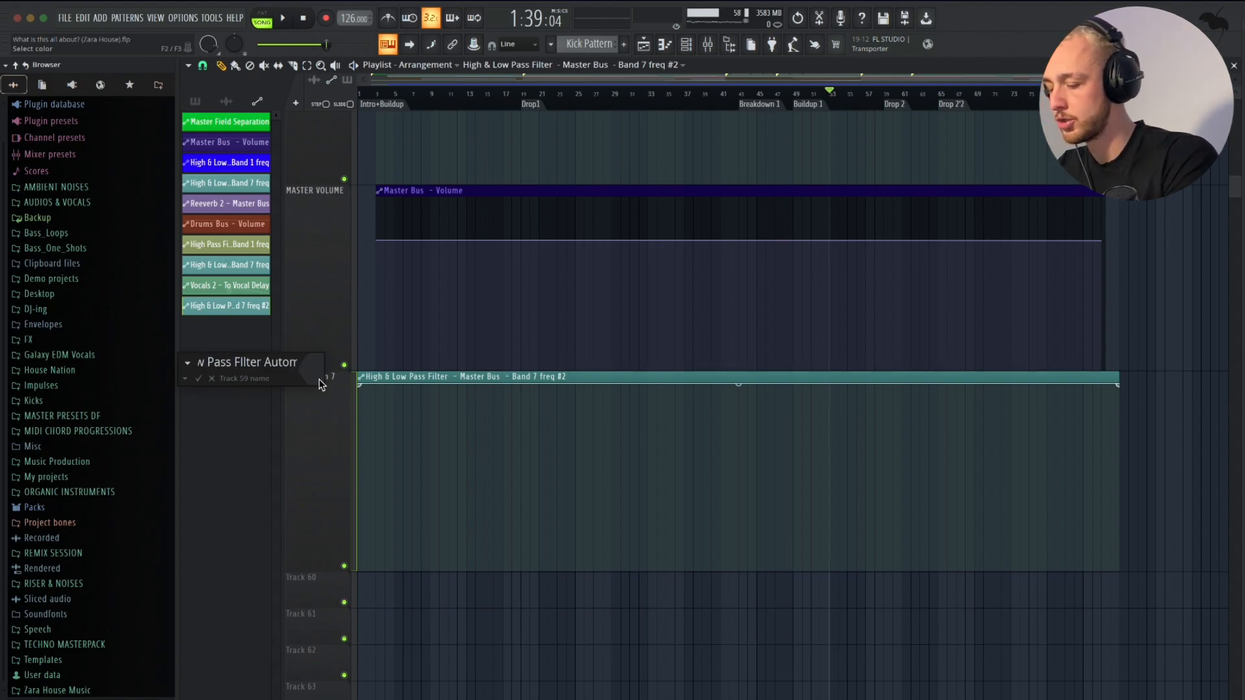
type("r Automation")
key("Return")
- Shape the band 7 frequency curve during playback so it falls gradually from maximum at Buildup 1 to about 55% in bar 57
scroll(860, 408, "up", 3)
right_click(711, 396)
left_click_drag(712, 395, 710, 384)
key("space")
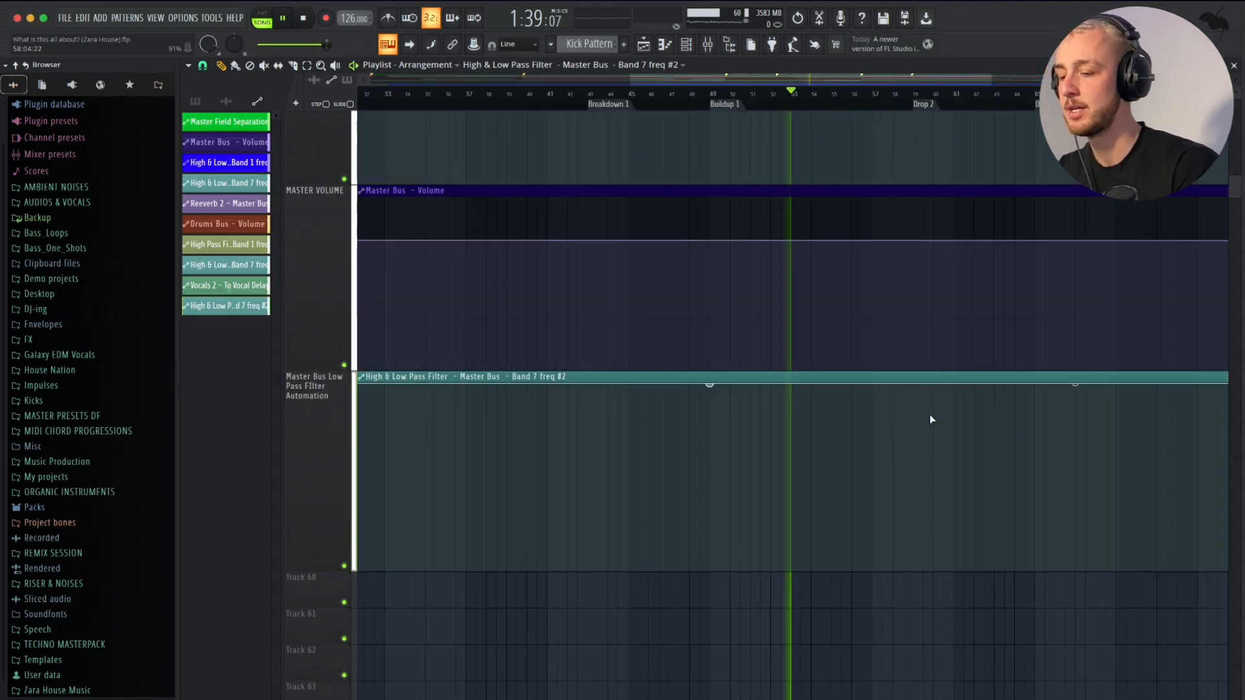
right_click(926, 455)
left_click_drag(930, 458, 881, 460)
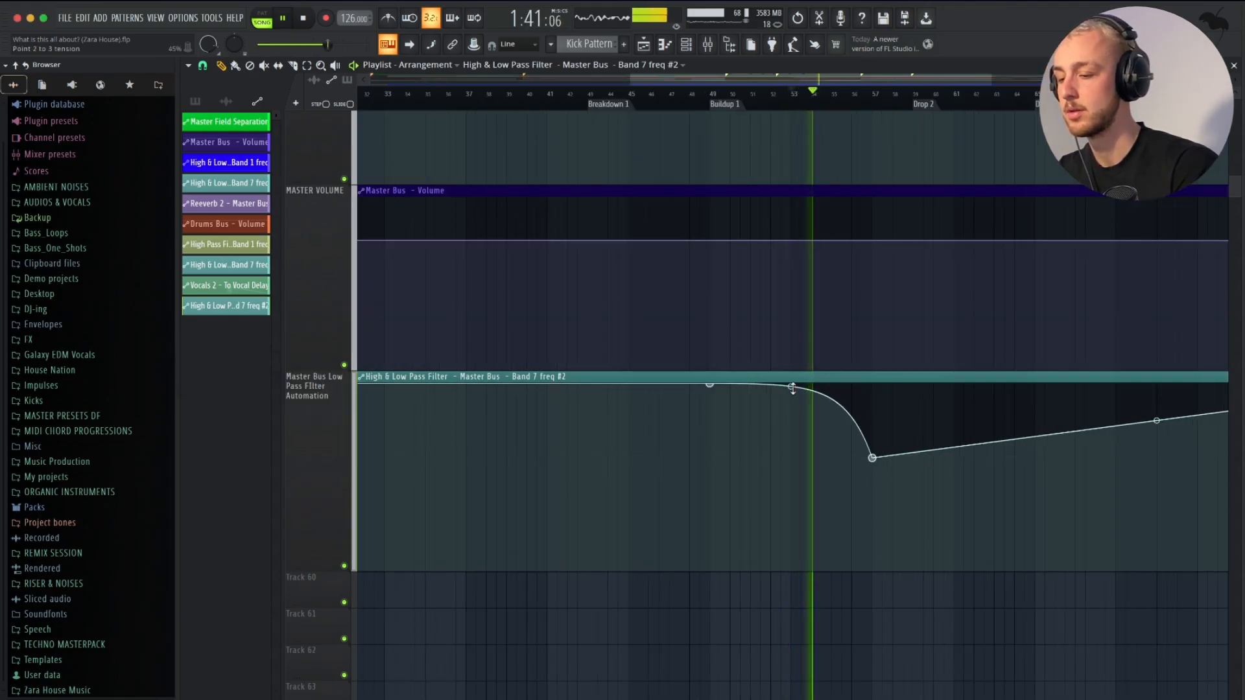
left_click_drag(792, 389, 791, 417)
left_click_drag(873, 460, 883, 469)
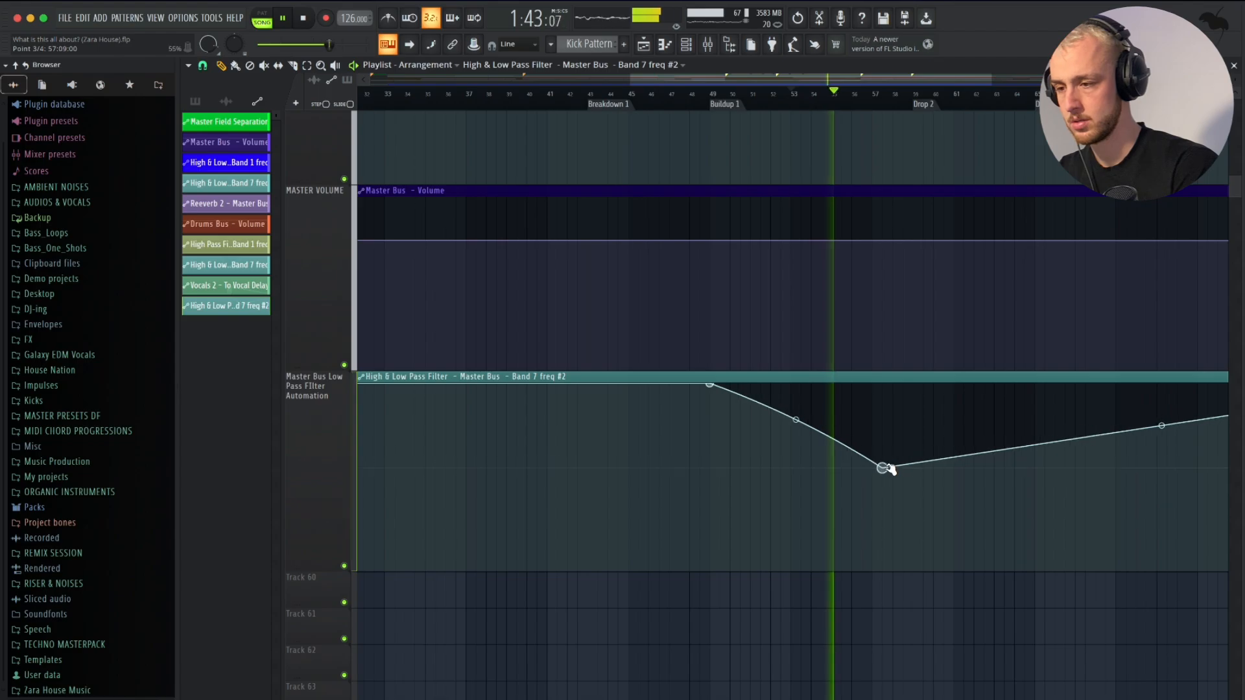
- Add a point at Drop 2 returning the band 7 frequency to maximum, and bend the segment into a curved rise
scroll(929, 428, "up", 3)
right_click(897, 405)
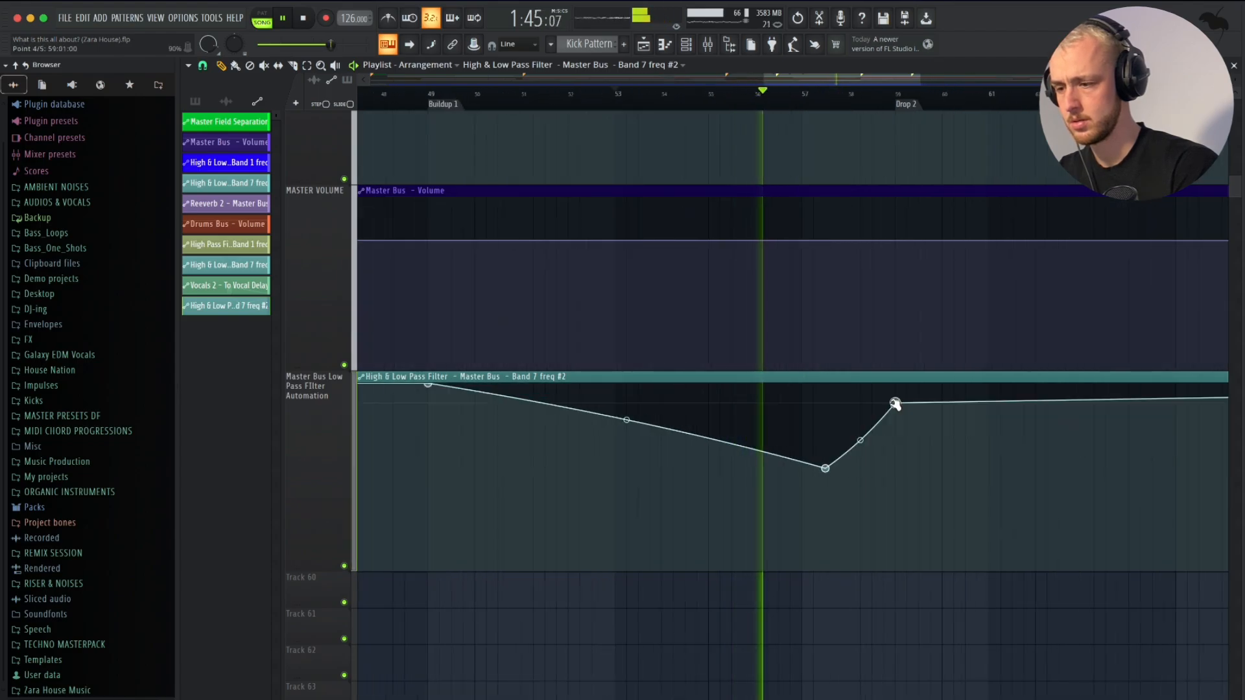
left_click_drag(897, 405, 898, 384)
left_click_drag(859, 432, 830, 462)
scroll(858, 321, "down", 2)
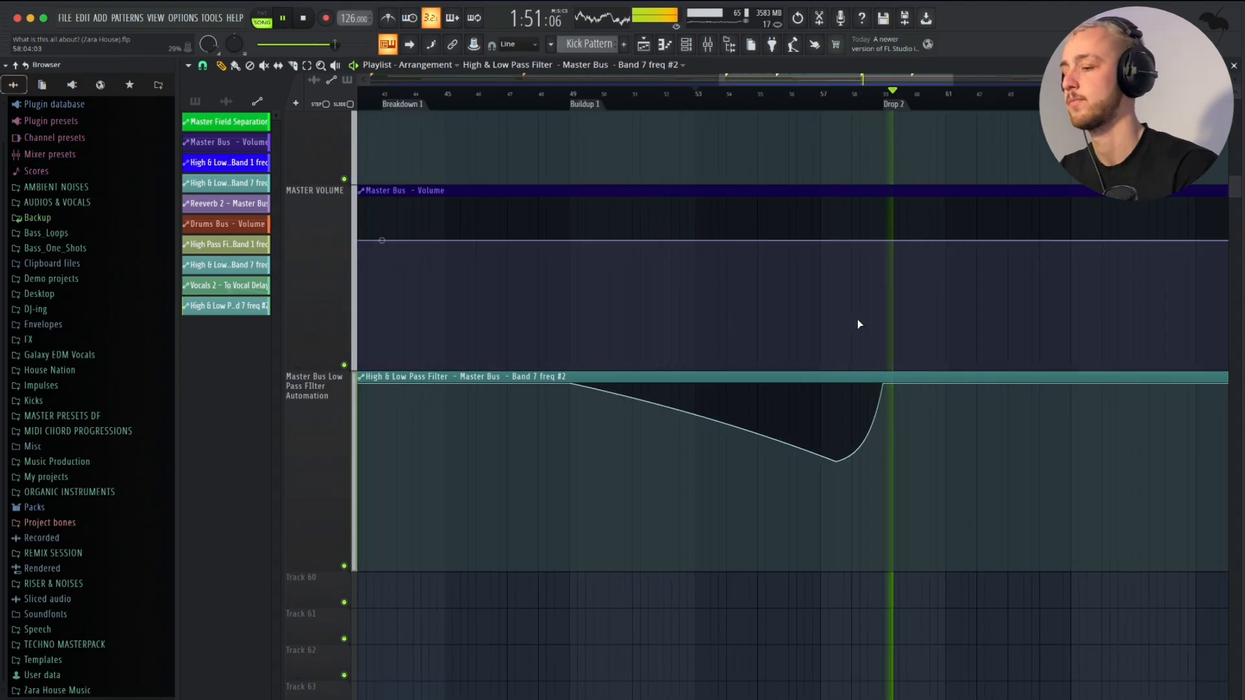
- Try an automation point at about 55% in bar 55 of the Master Reeverb clip and audition it
scroll(859, 323, "down", 2)
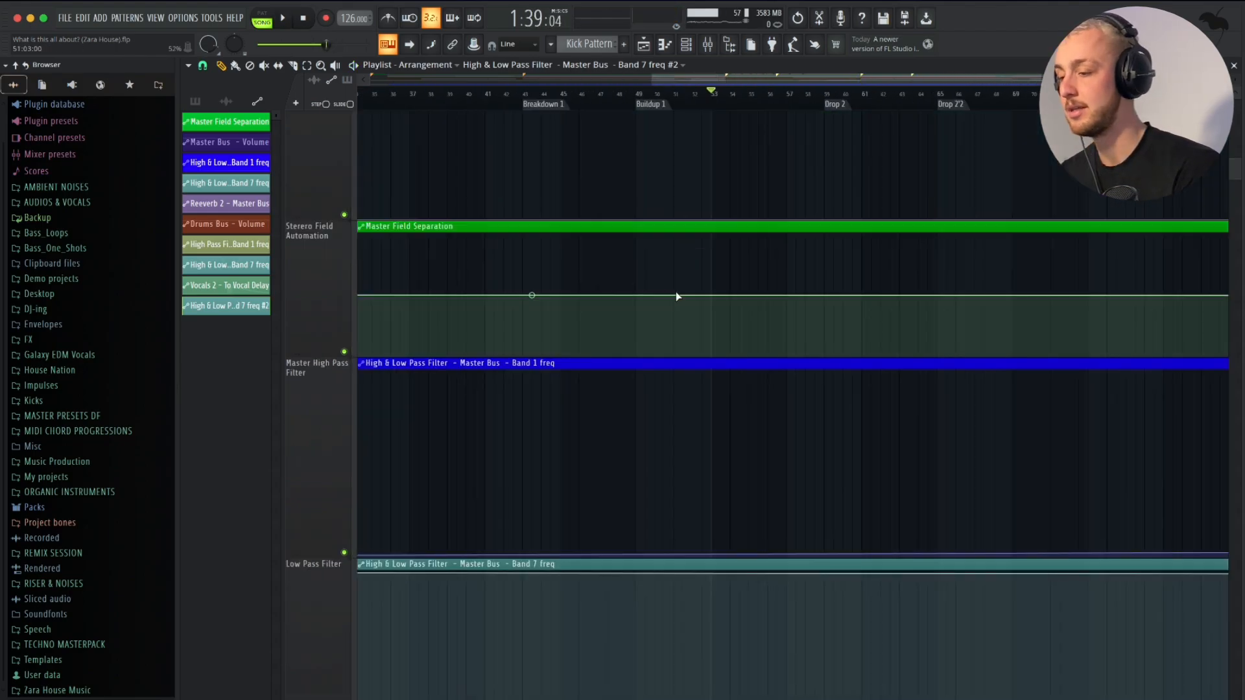
scroll(675, 294, "up", 3)
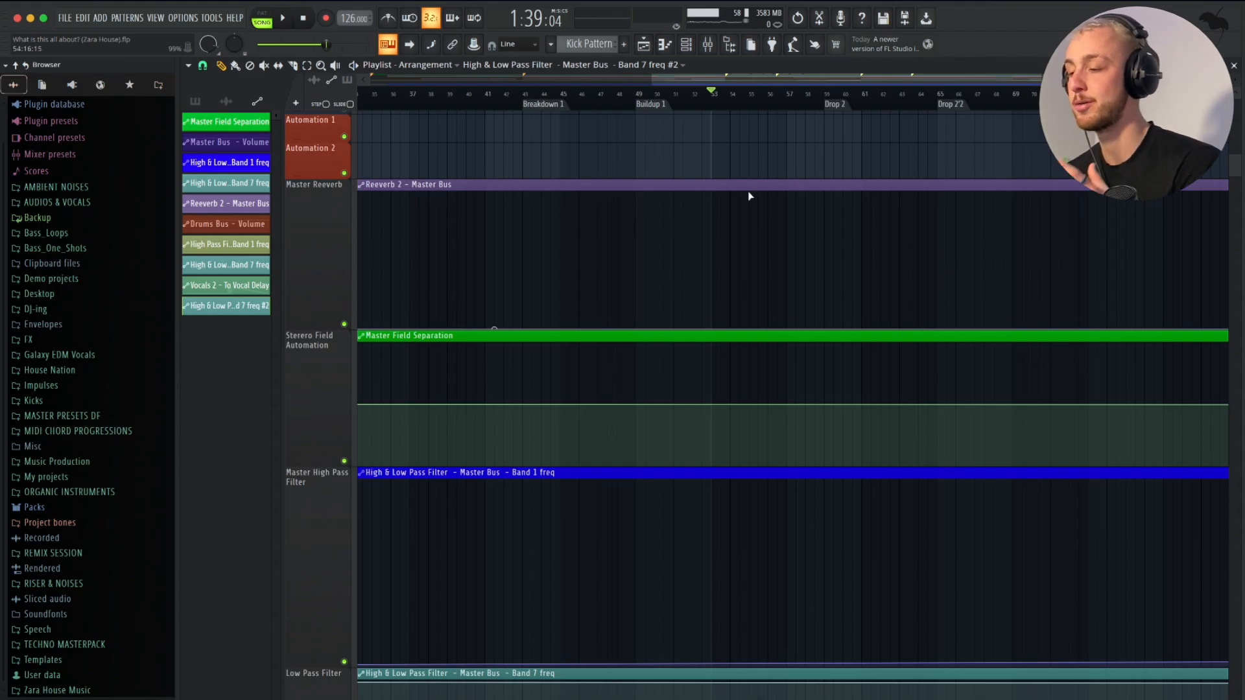
right_click(749, 254)
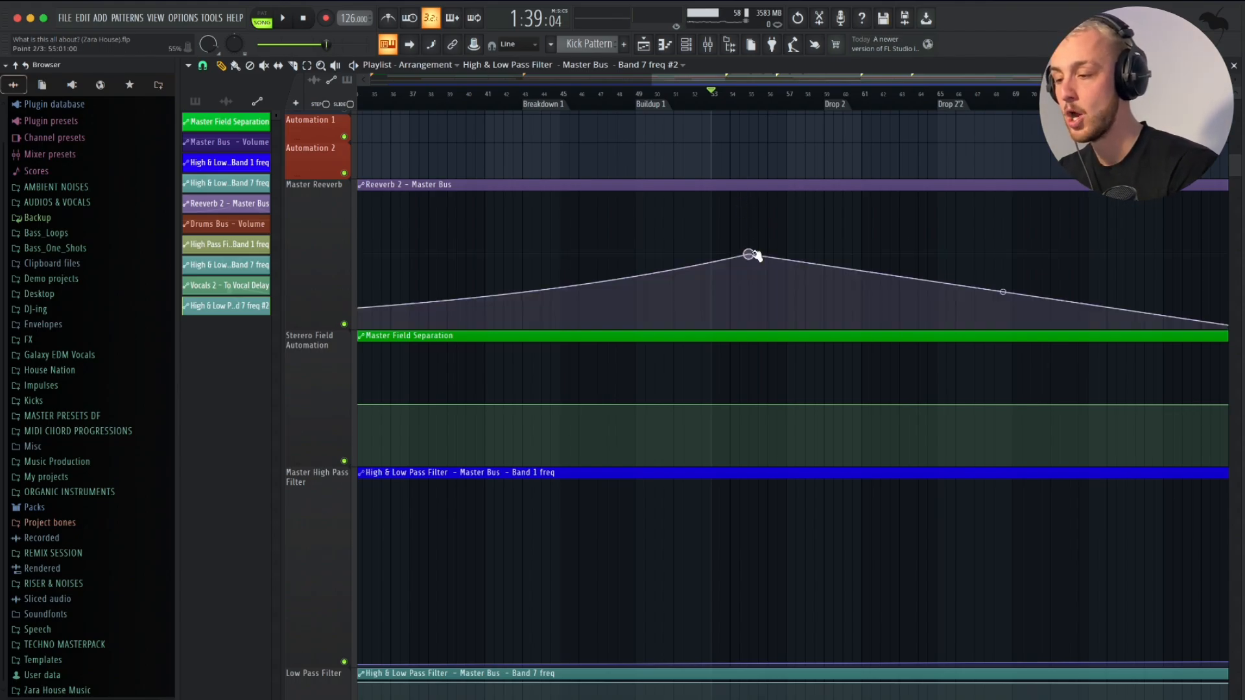
key("space")
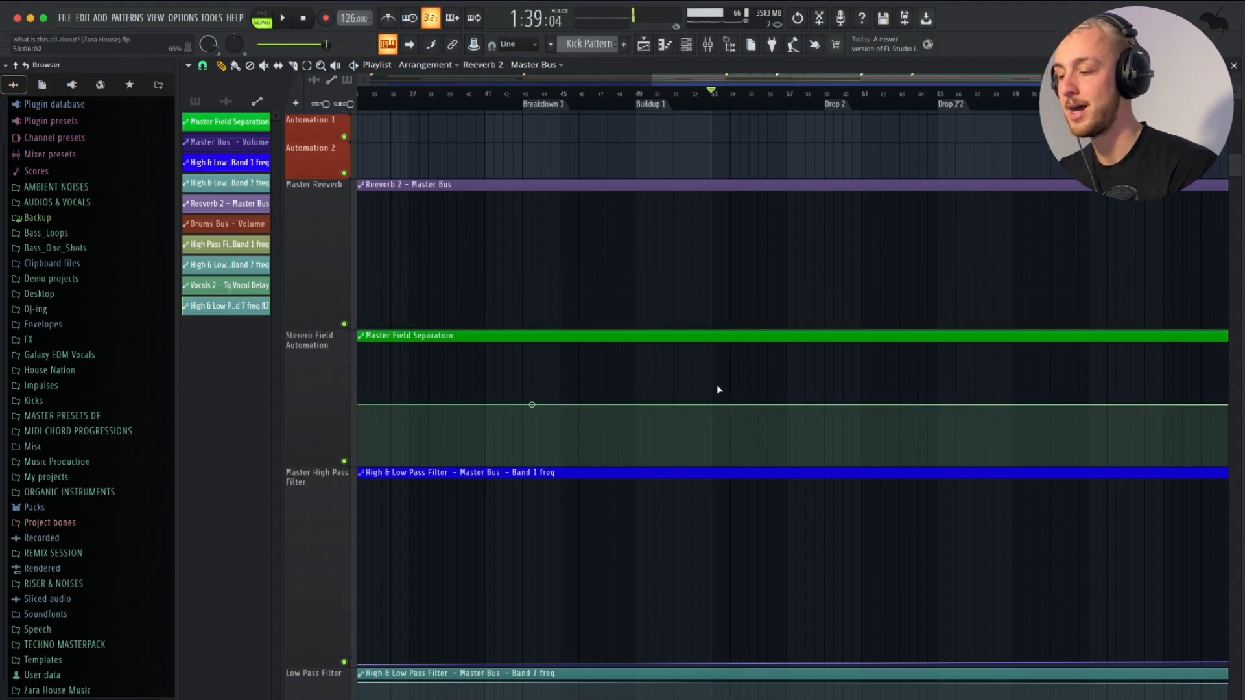
- Add a high point and a sudden drop to about 33% near bar 53 in the Master Field Separation clip, and audition it
right_click(720, 369)
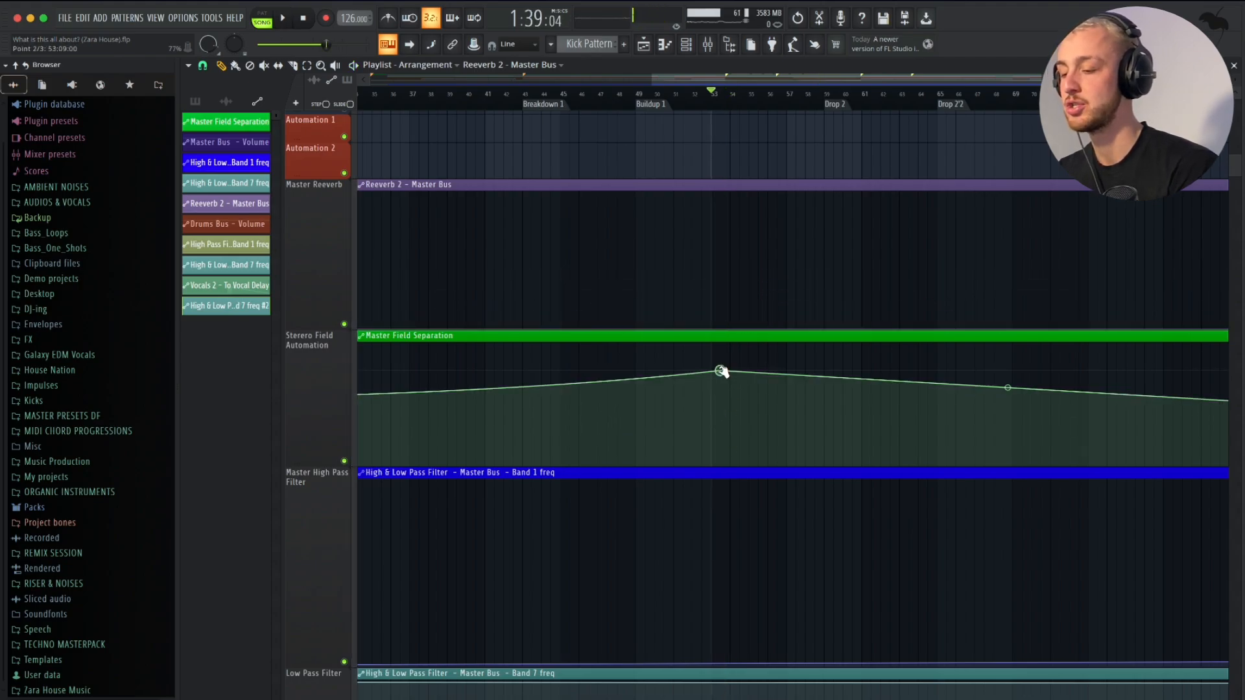
right_click(732, 426)
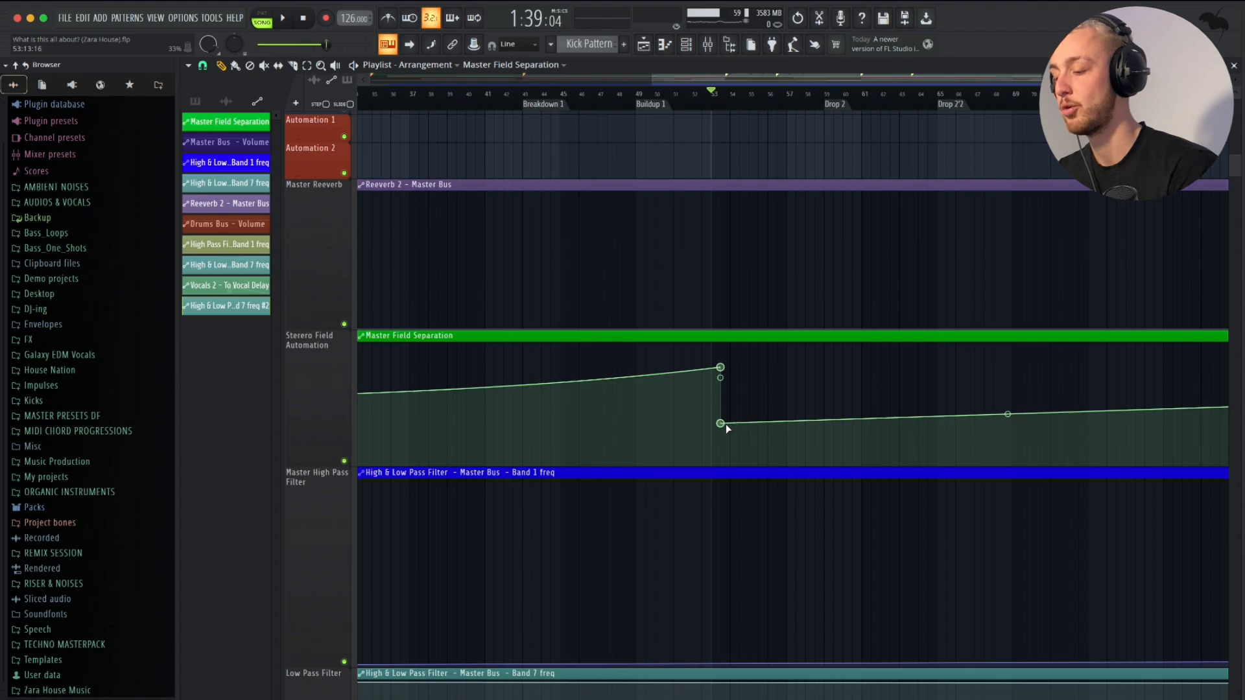
key("space")
scroll(724, 415, "up", 2)
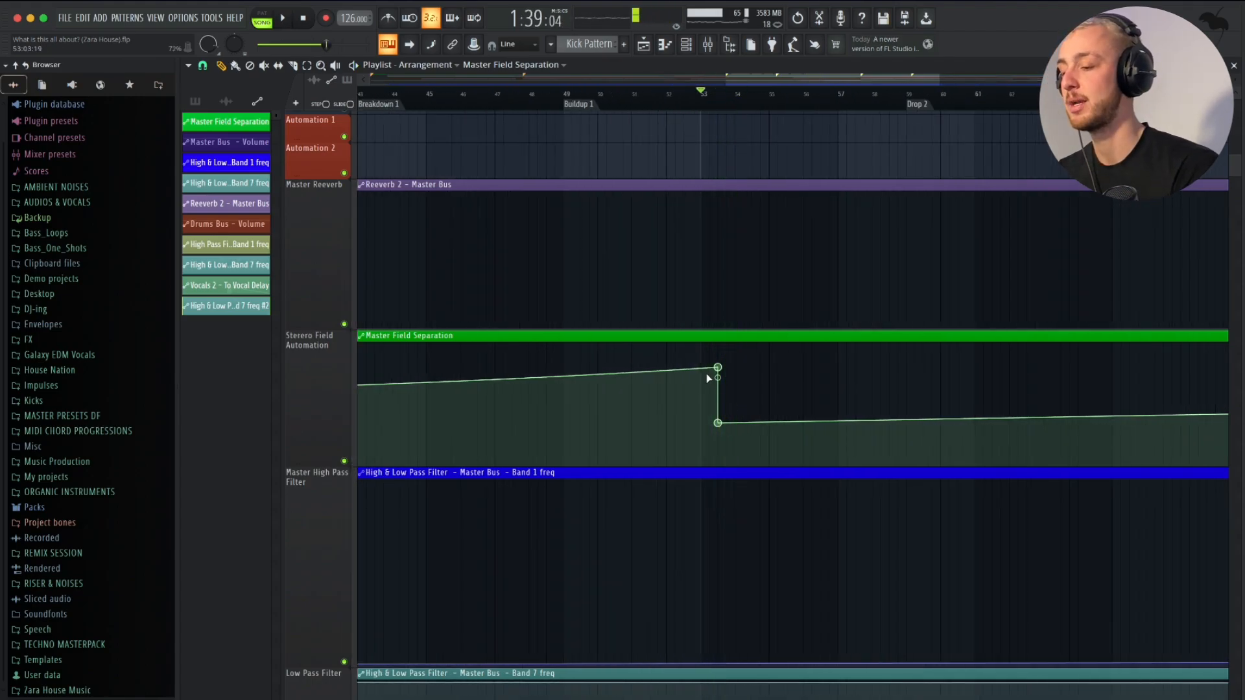
- Lower the stereo separation peak slightly, enable point sliding, and move the sudden drop to Drop 2
left_click_drag(720, 368, 803, 374)
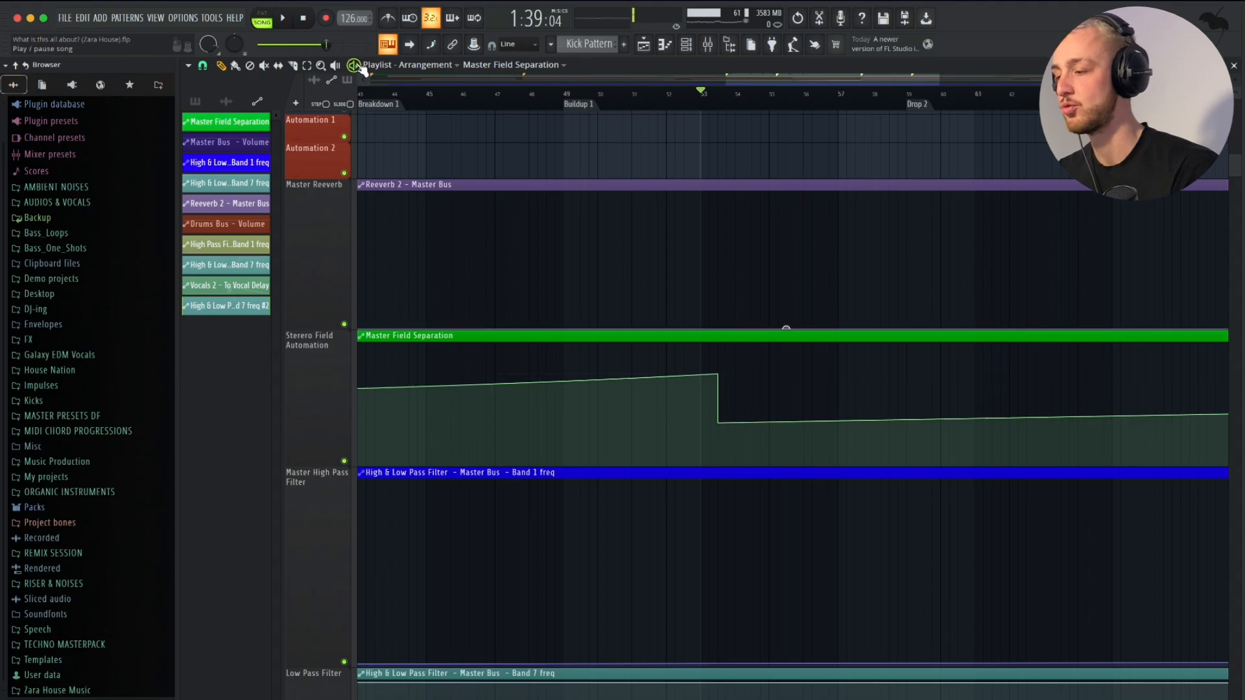
left_click_drag(720, 374, 915, 372)
left_click(350, 105)
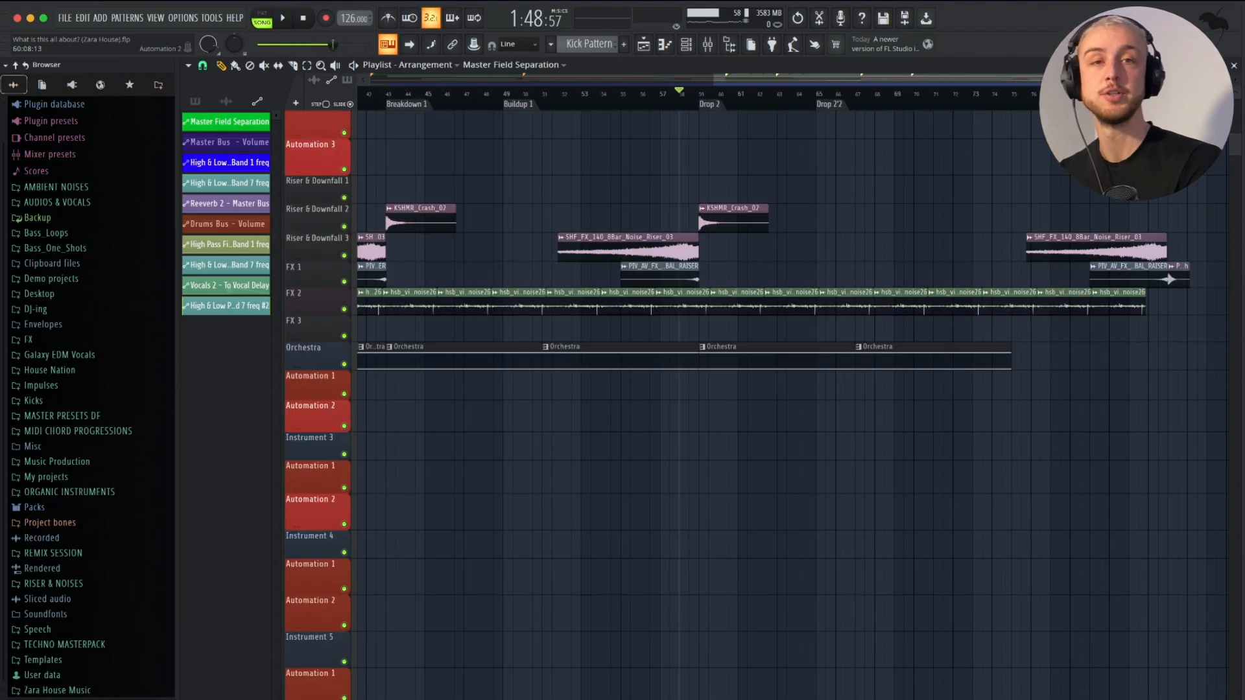
- Examine the playlist's automation tracks and the mixer's instrument, reverb and bus channels for parameters that can be automated
scroll(398, 493, "up", 10)
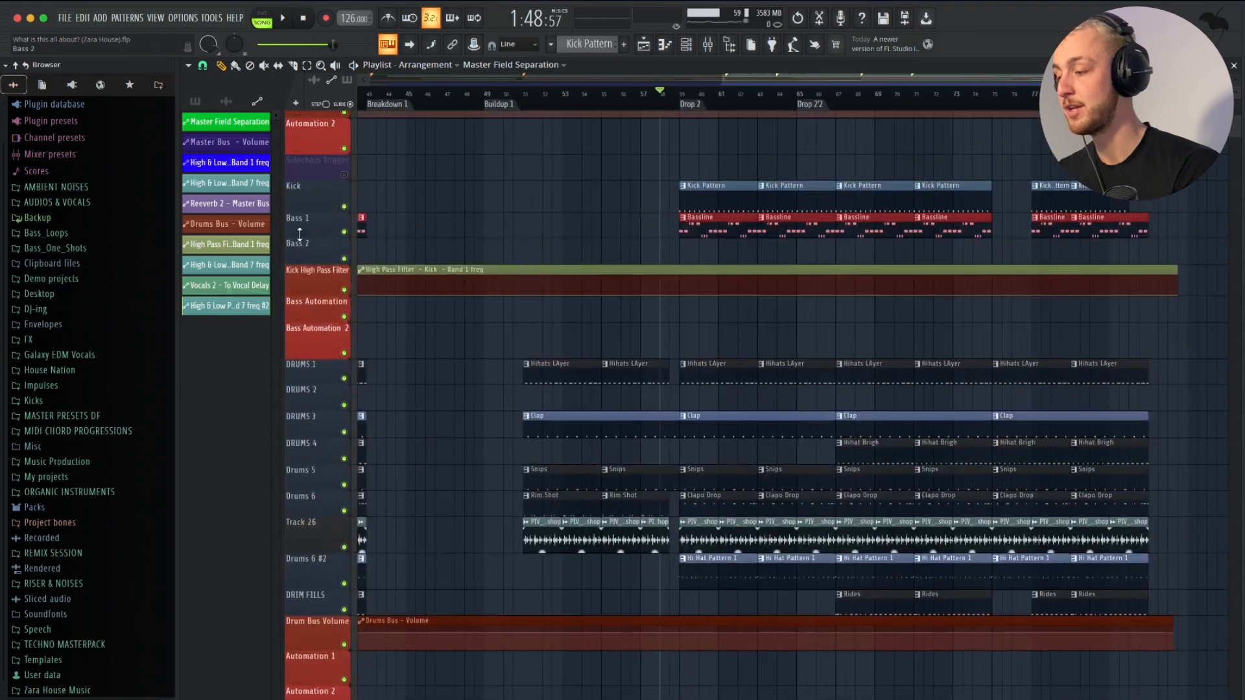
scroll(312, 472, "down", 15)
scroll(616, 493, "down", 5)
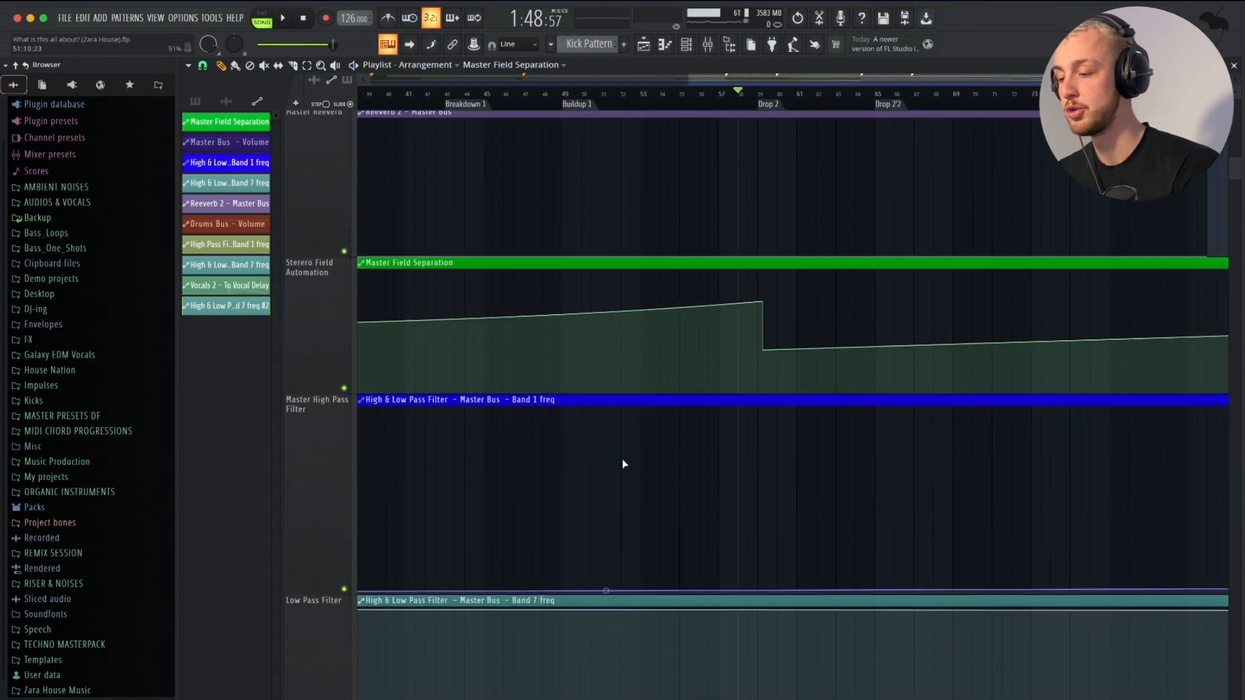
left_click(712, 49)
scroll(570, 511, "left", 10)
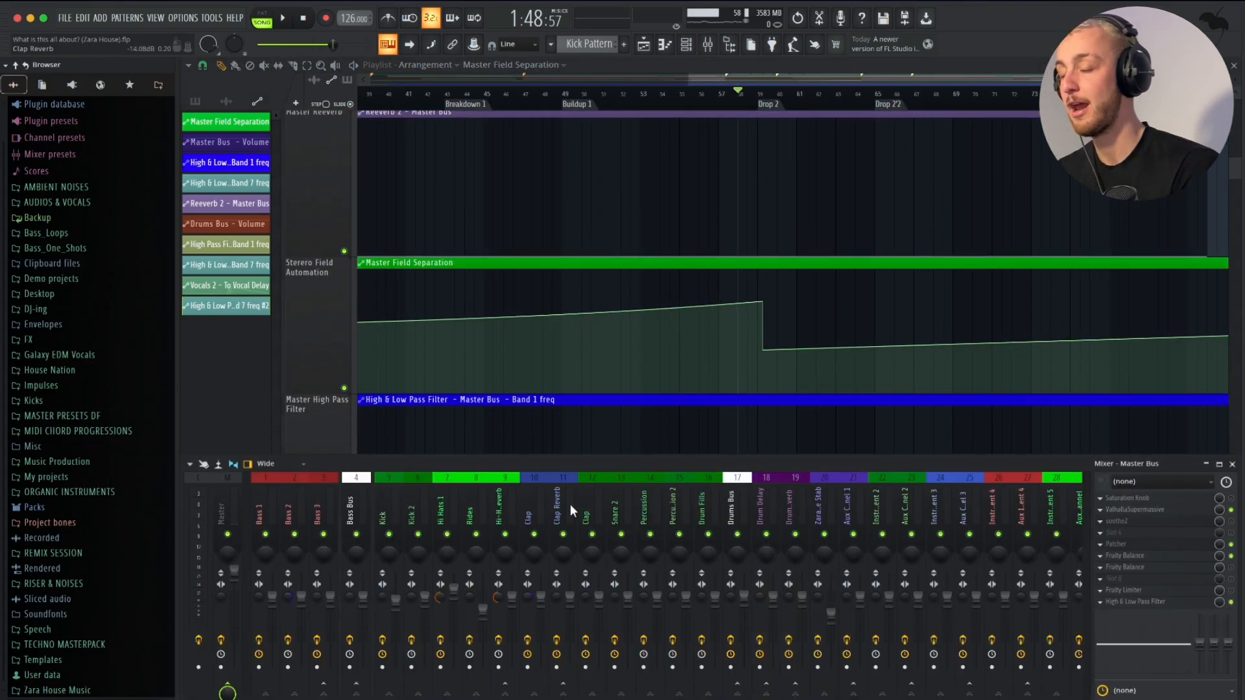
scroll(570, 504, "right", 3)
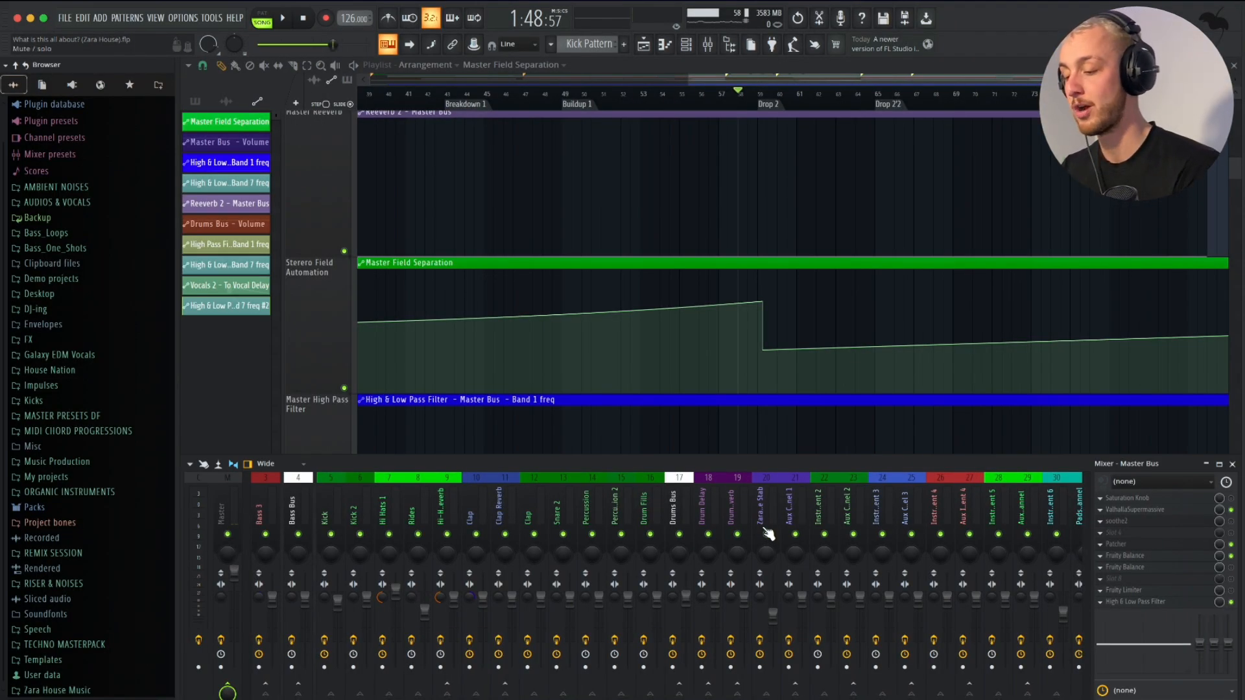
scroll(754, 506, "right", 3)
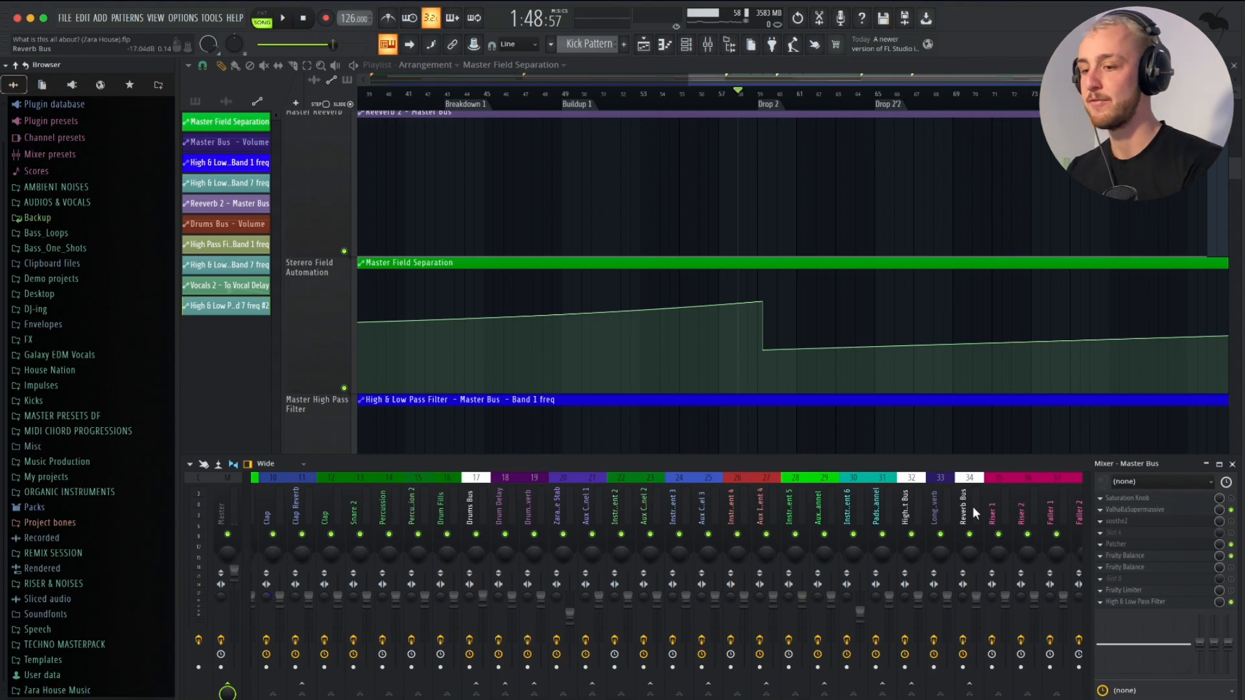
scroll(1015, 493, "right", 1)
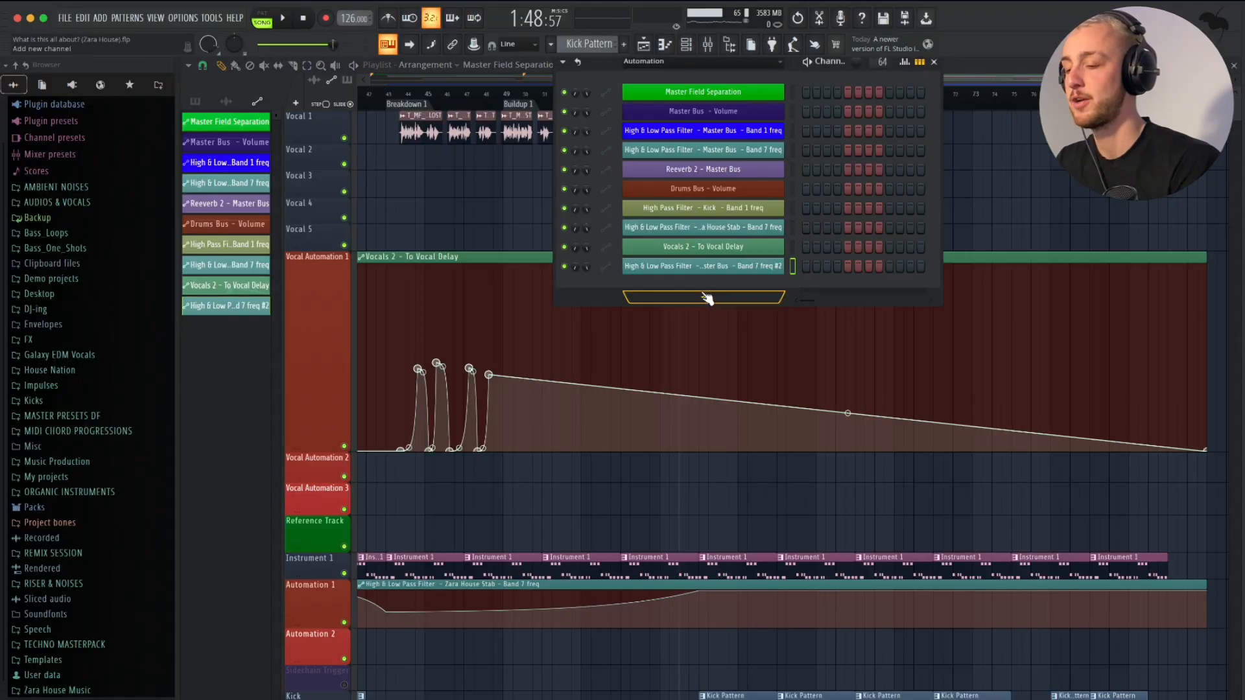
- Add a Serum instance with the BA - Bass For Low Keys preset and reposition its window
left_click(707, 299)
left_click(665, 549)
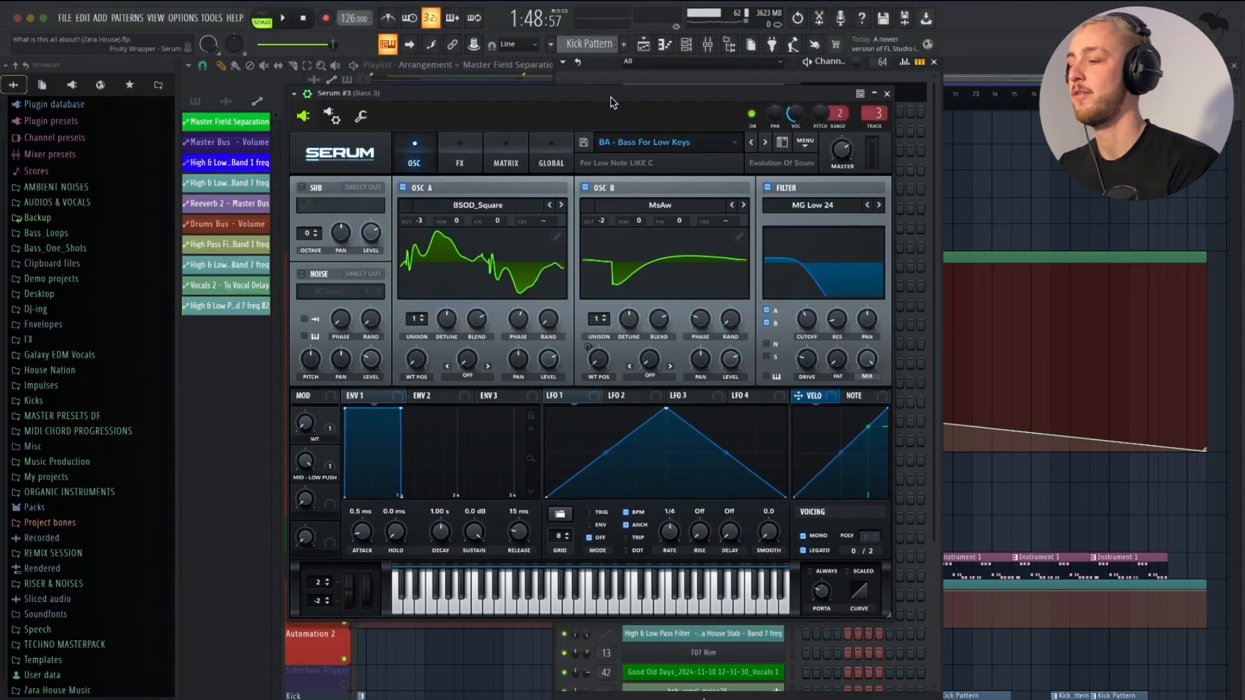
left_click_drag(611, 98, 611, 88)
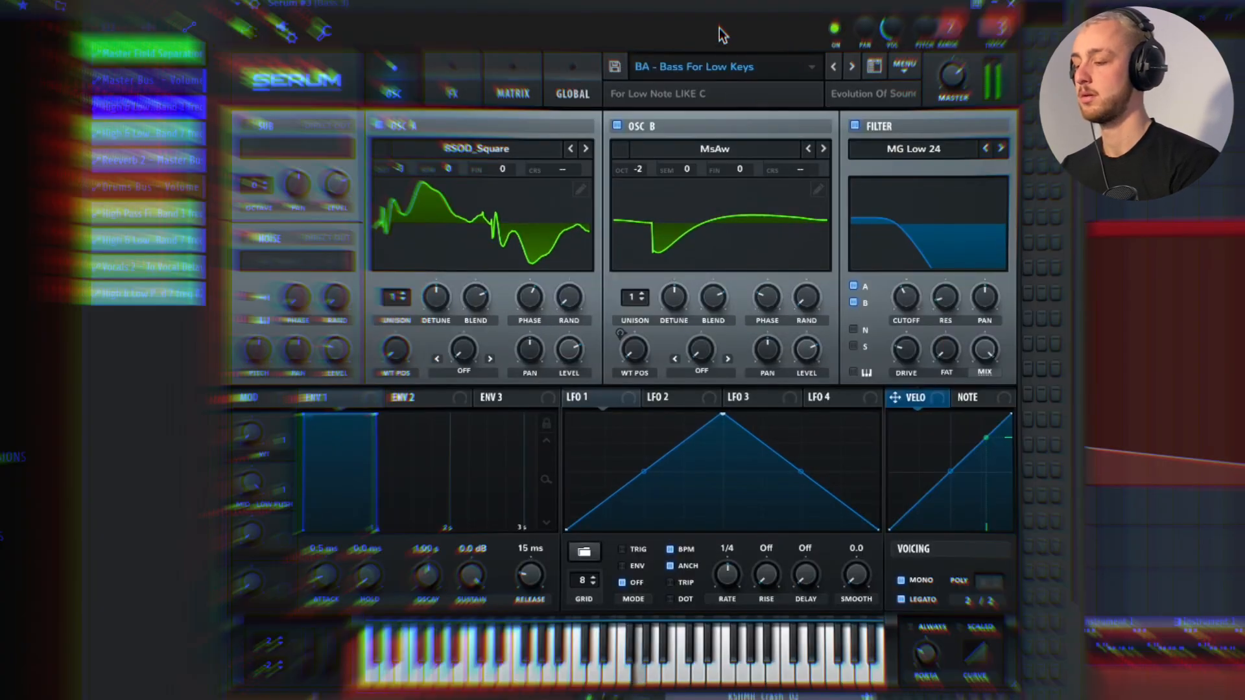
- Check Serum's filter cutoff and reshape LFO 3 from a triangle into a single rising ramp with an exponential curve
left_click(912, 298)
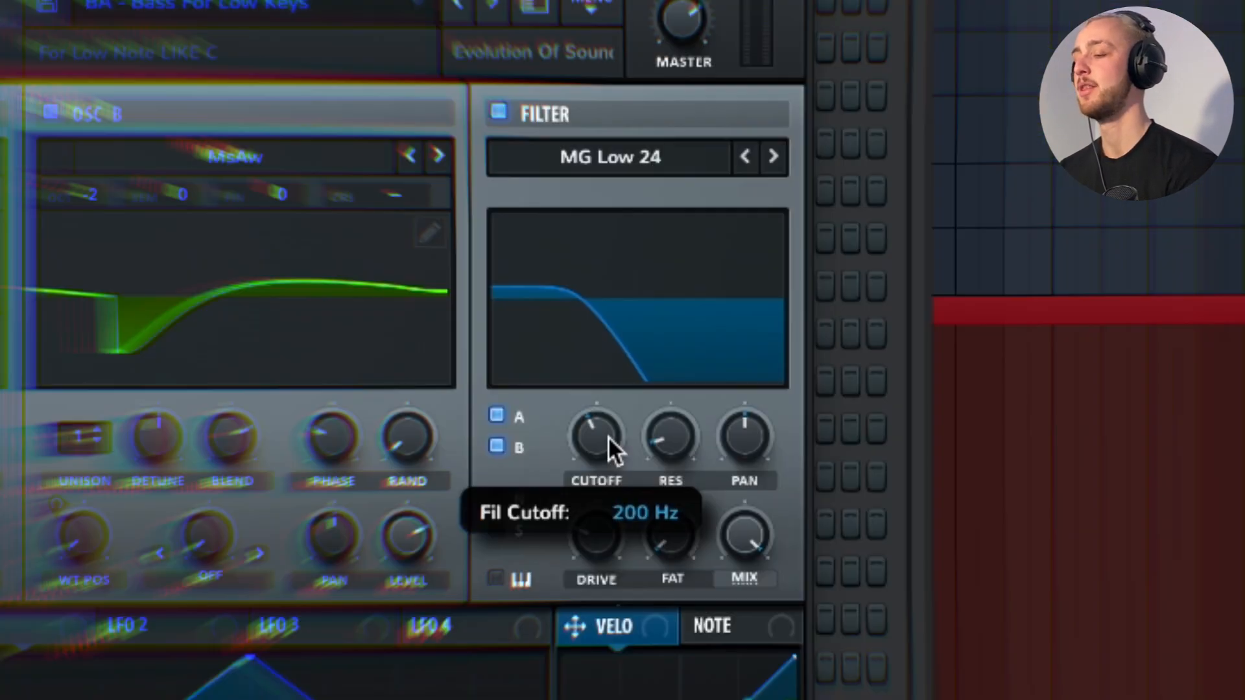
left_click_drag(609, 436, 601, 436)
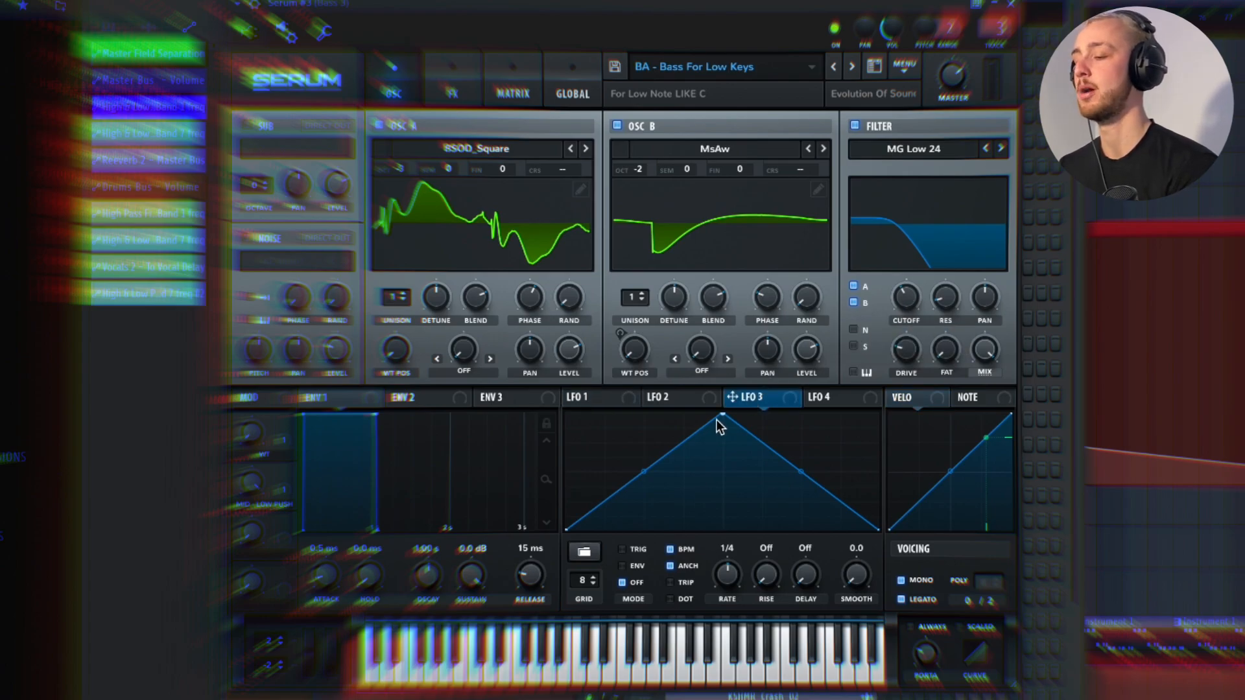
left_click_drag(721, 418, 899, 376)
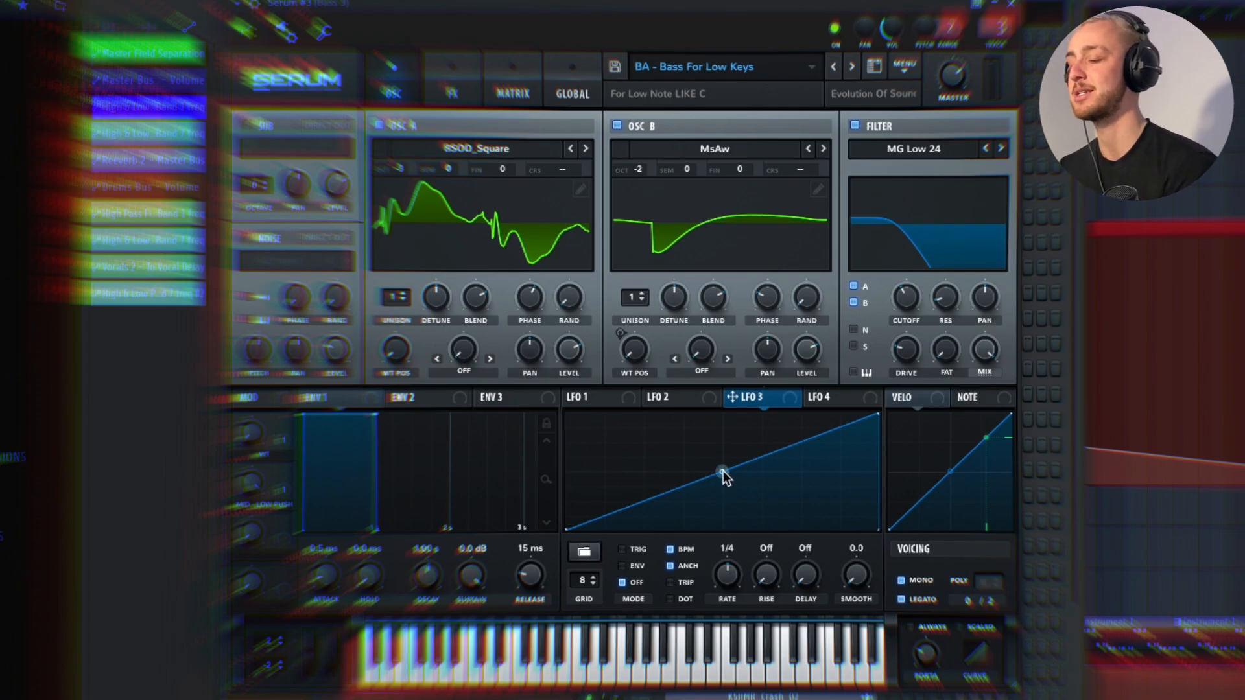
left_click_drag(722, 472, 723, 502)
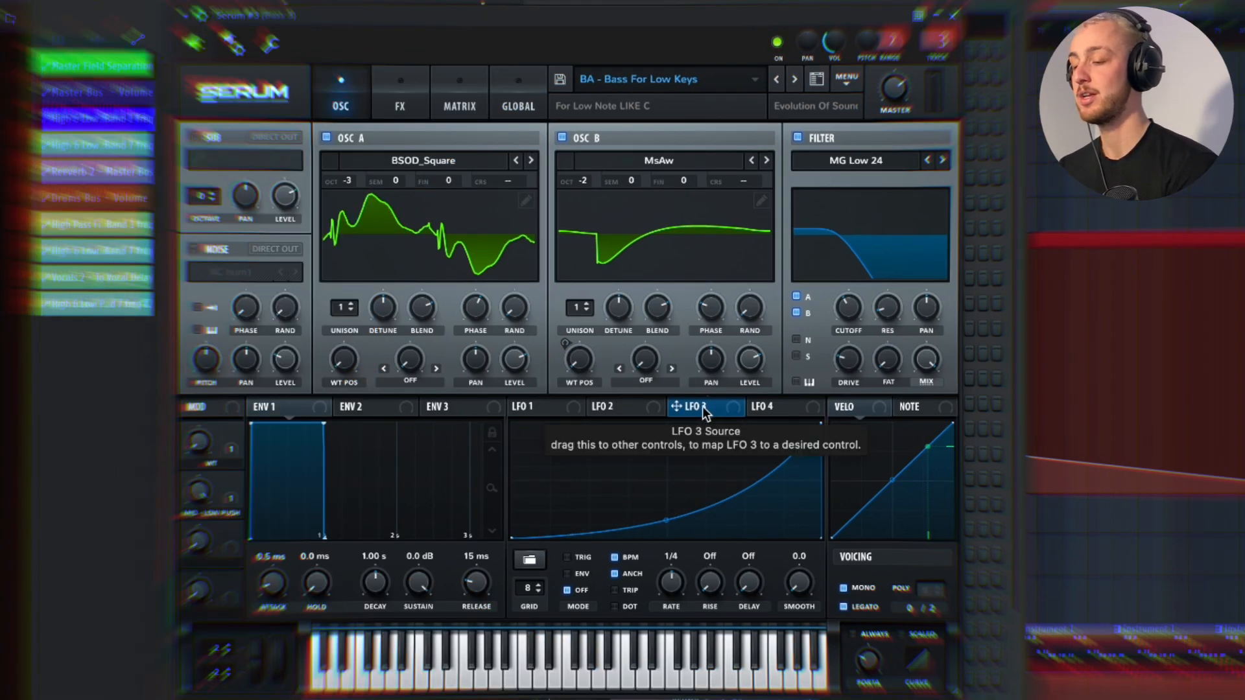
- Map LFO 3 to the filter cutoff and set the LFO rate to 4 bar
left_click_drag(703, 406, 842, 314)
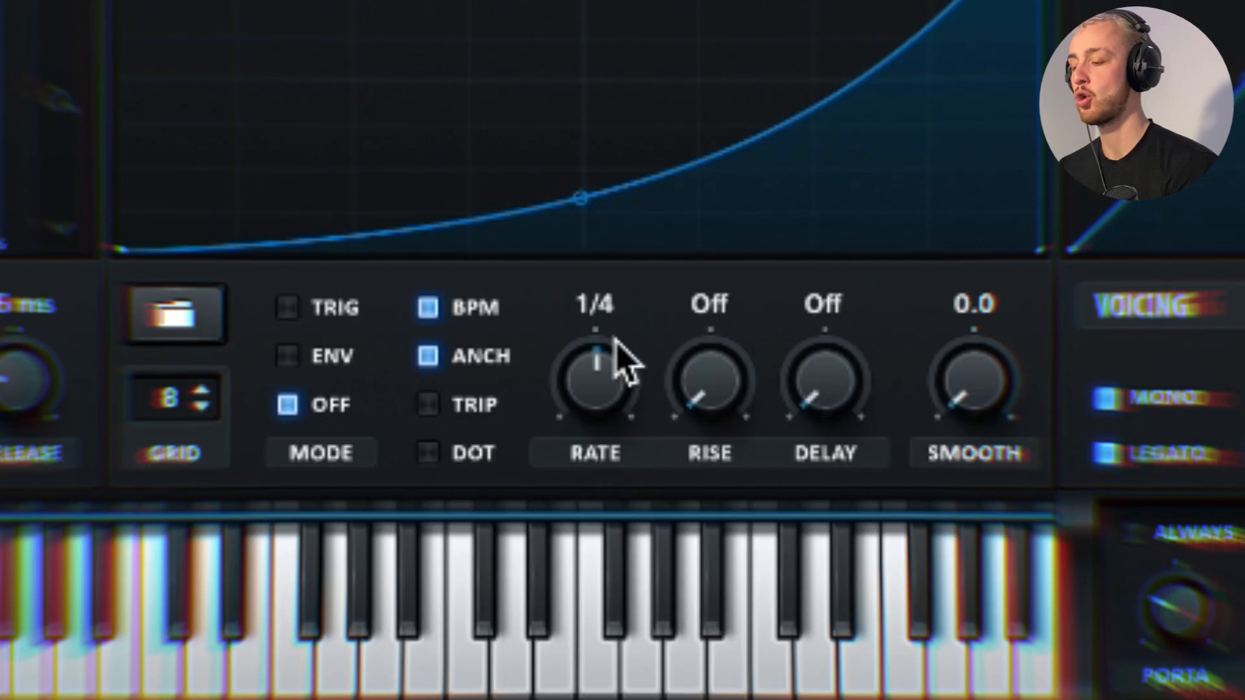
left_click_drag(616, 337, 593, 506)
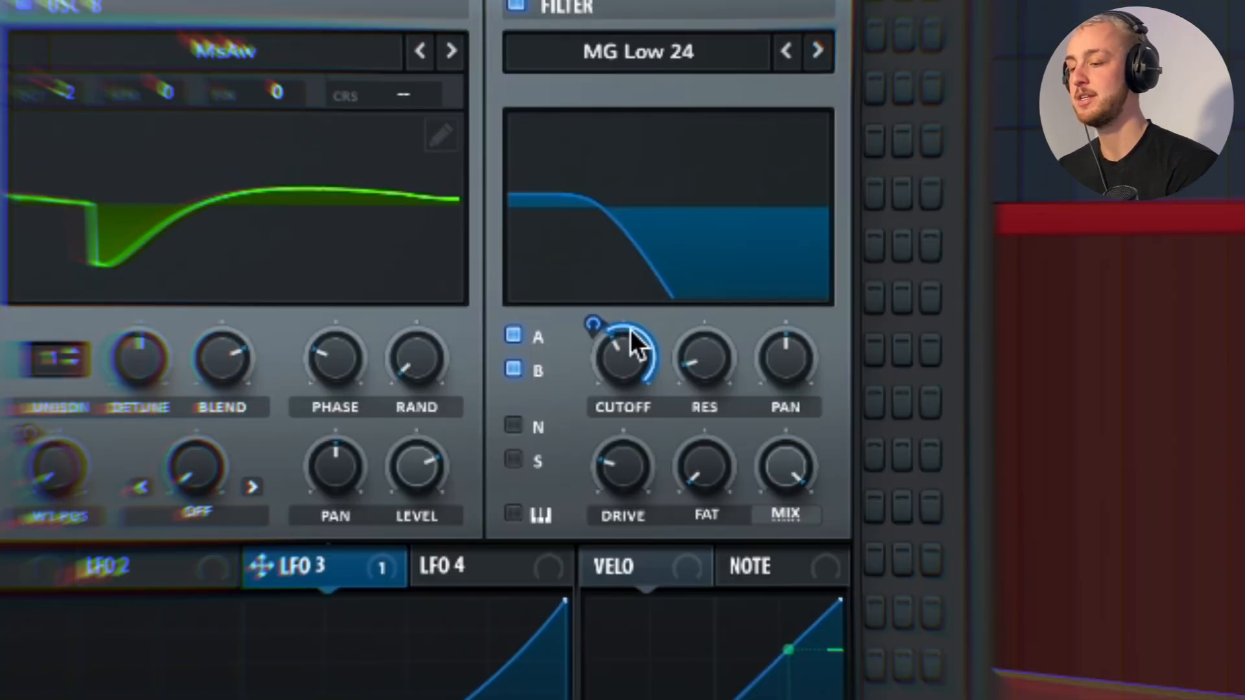
- Adjust how strongly LFO 3 modulates the filter cutoff and audition the bass at different modulation depths
mouse_move(863, 301)
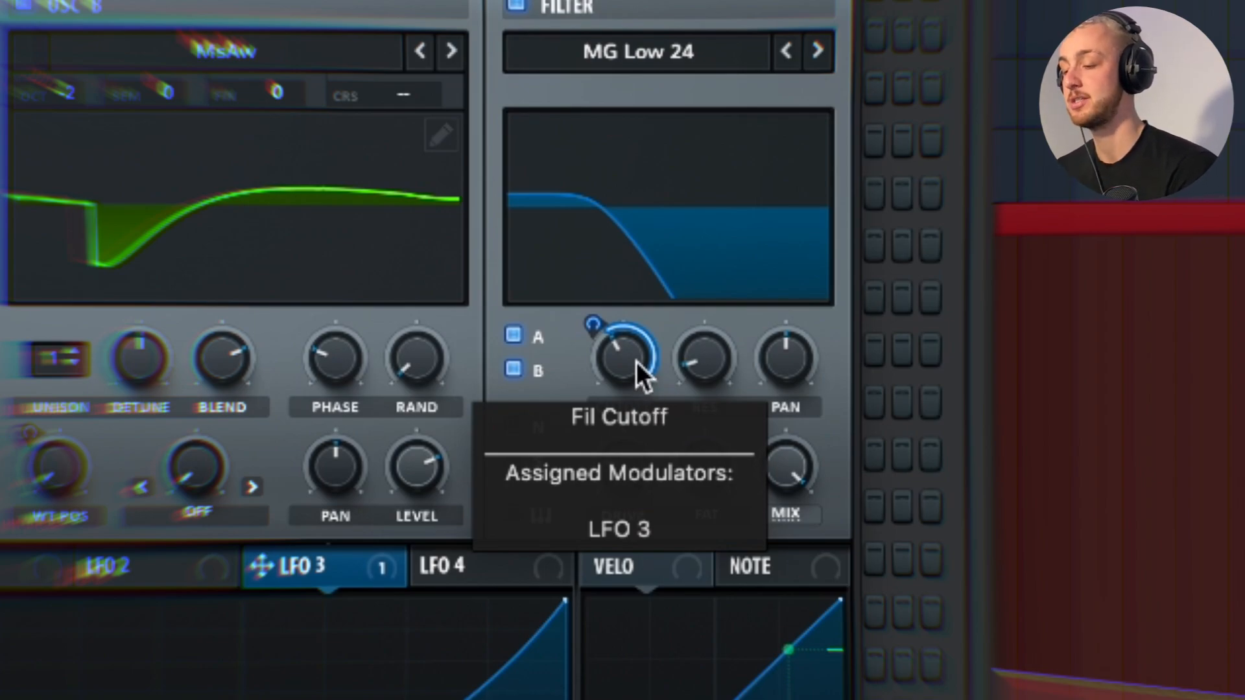
mouse_move(608, 321)
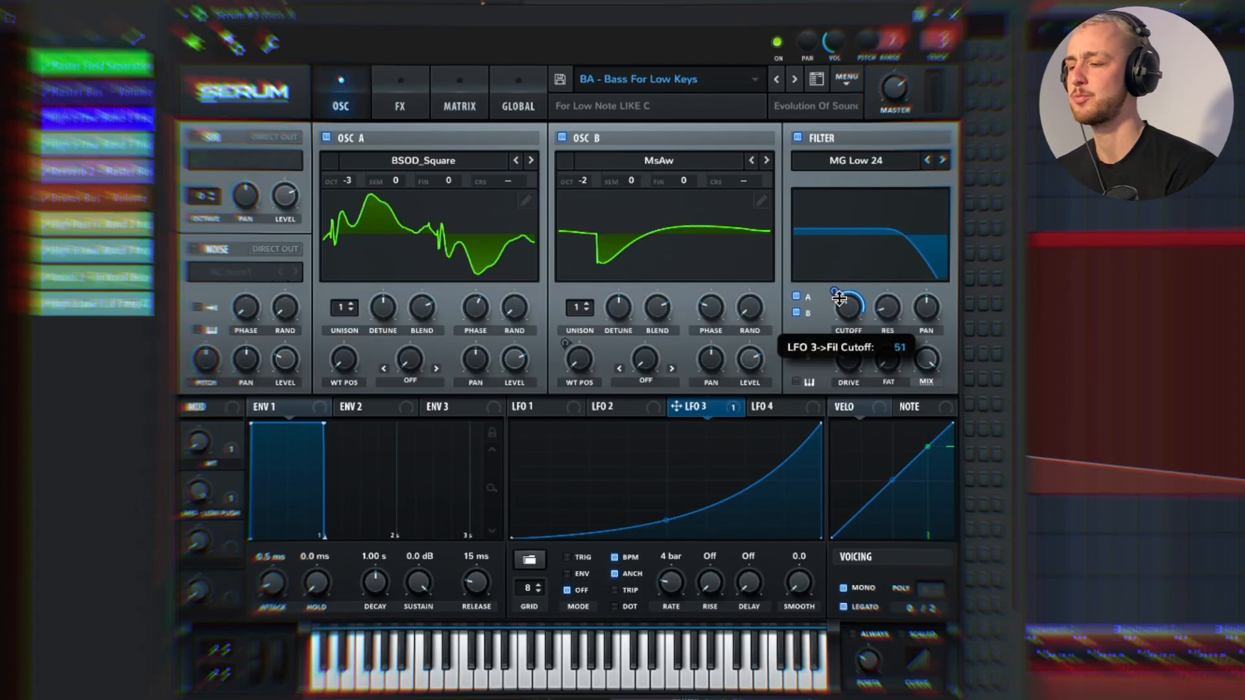
left_click_drag(839, 306, 838, 327)
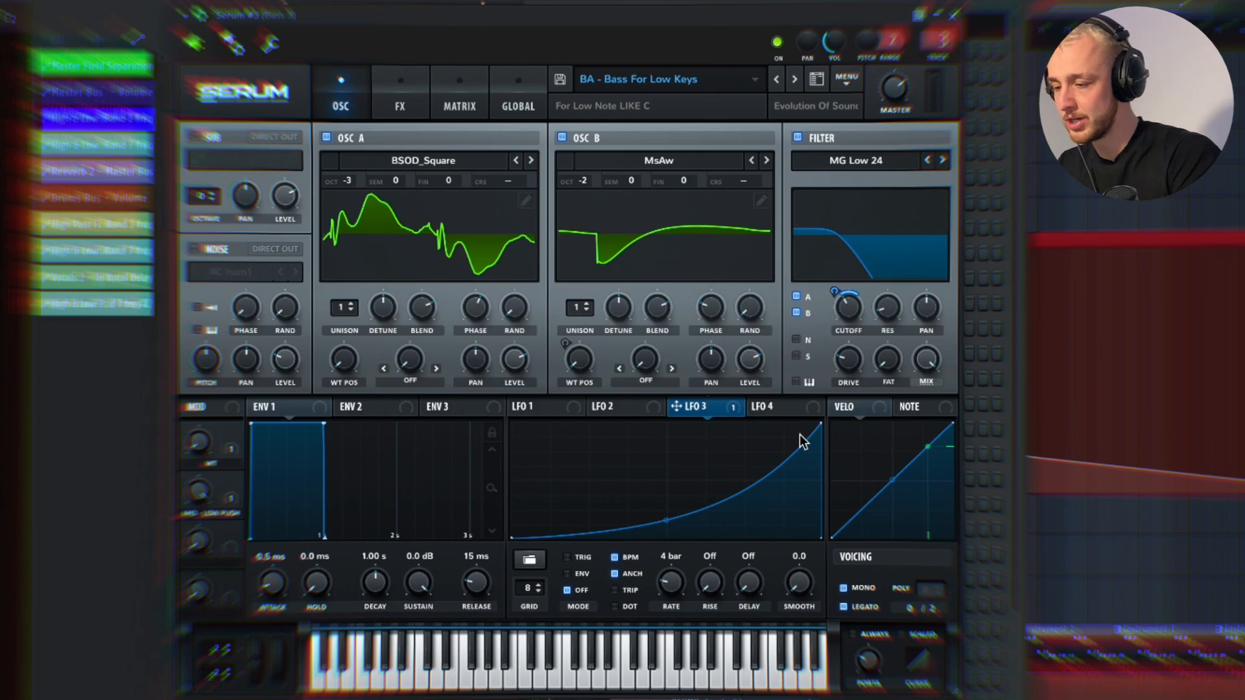
left_click_drag(841, 311, 842, 316)
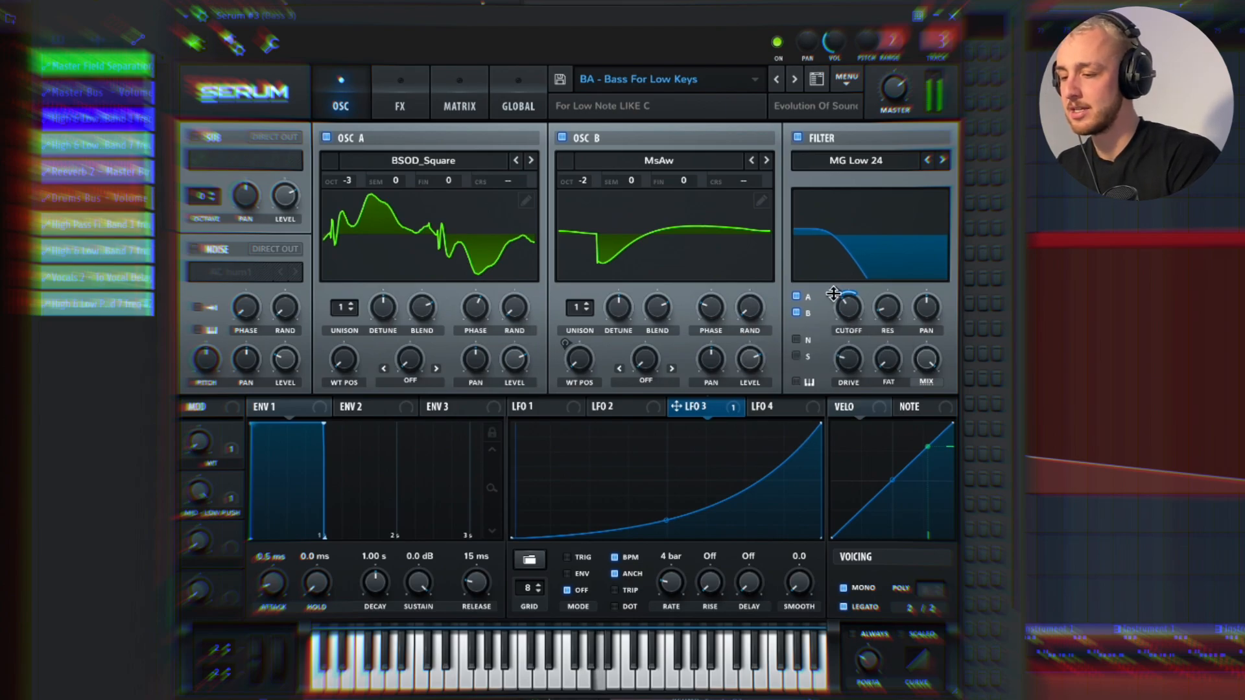
mouse_move(834, 293)
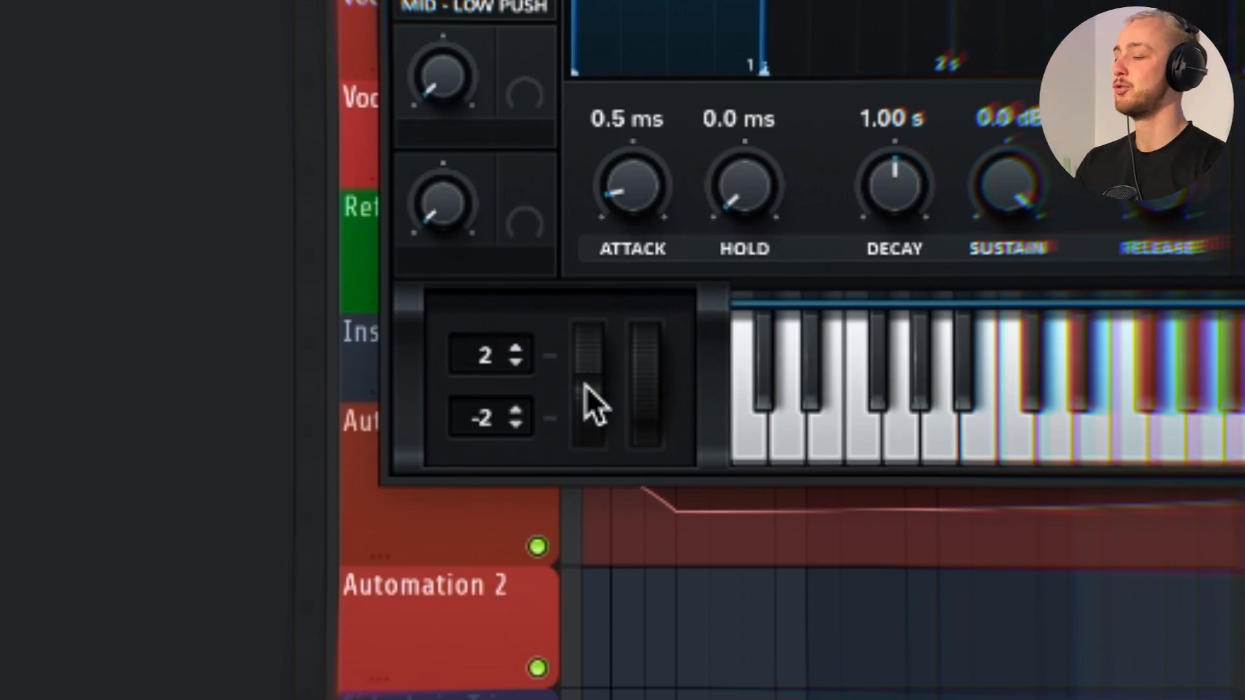
- Move Serum's pitch bend wheel and create automation clips for the last tweaked parameters over the selected Drop 2 bars
left_click_drag(586, 387, 547, 339)
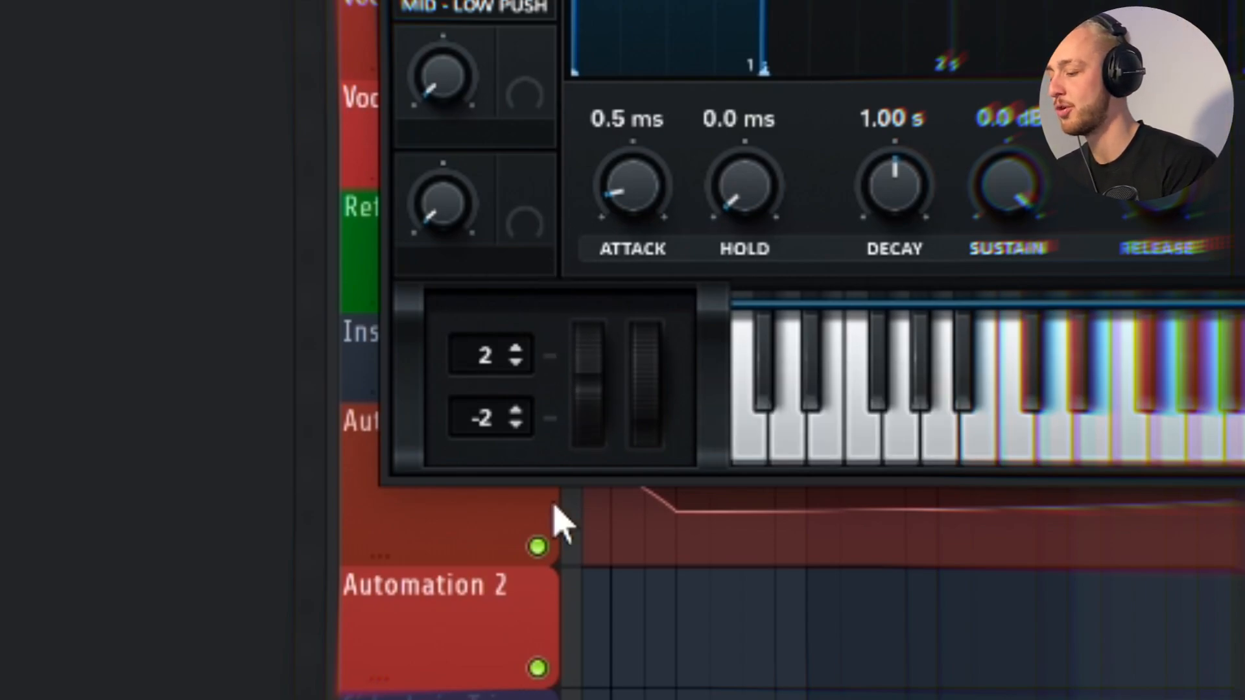
left_click_drag(586, 423, 595, 360)
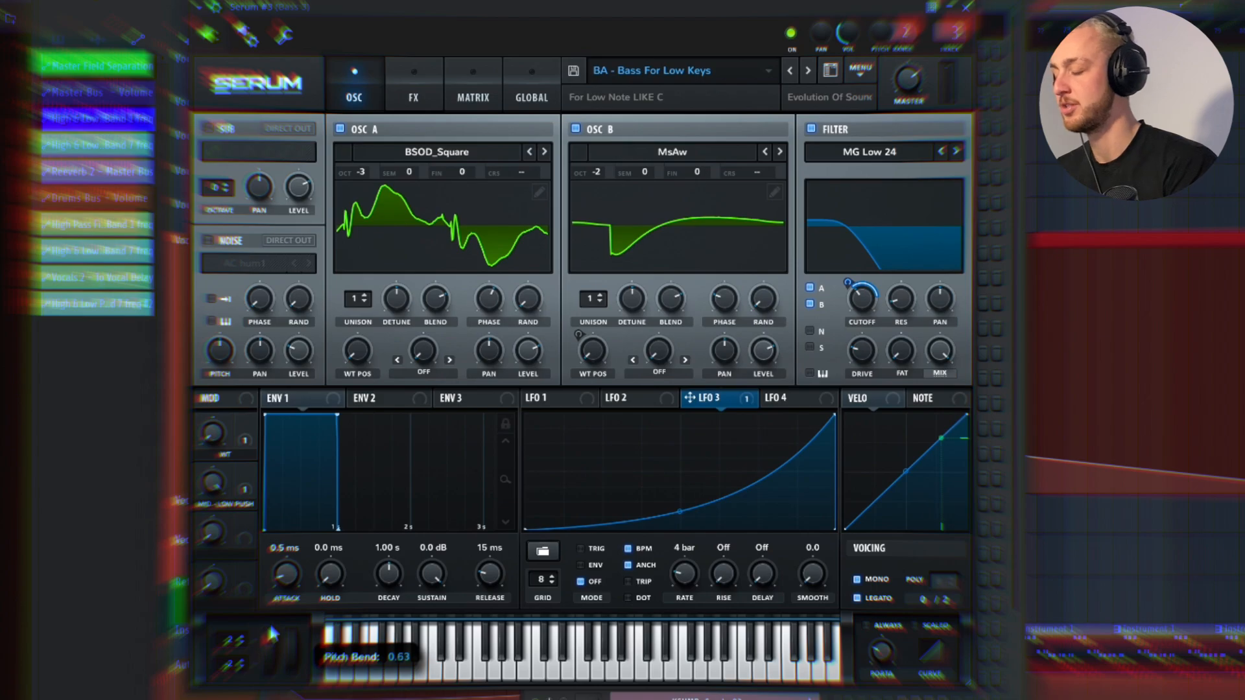
left_click_drag(265, 692, 265, 689)
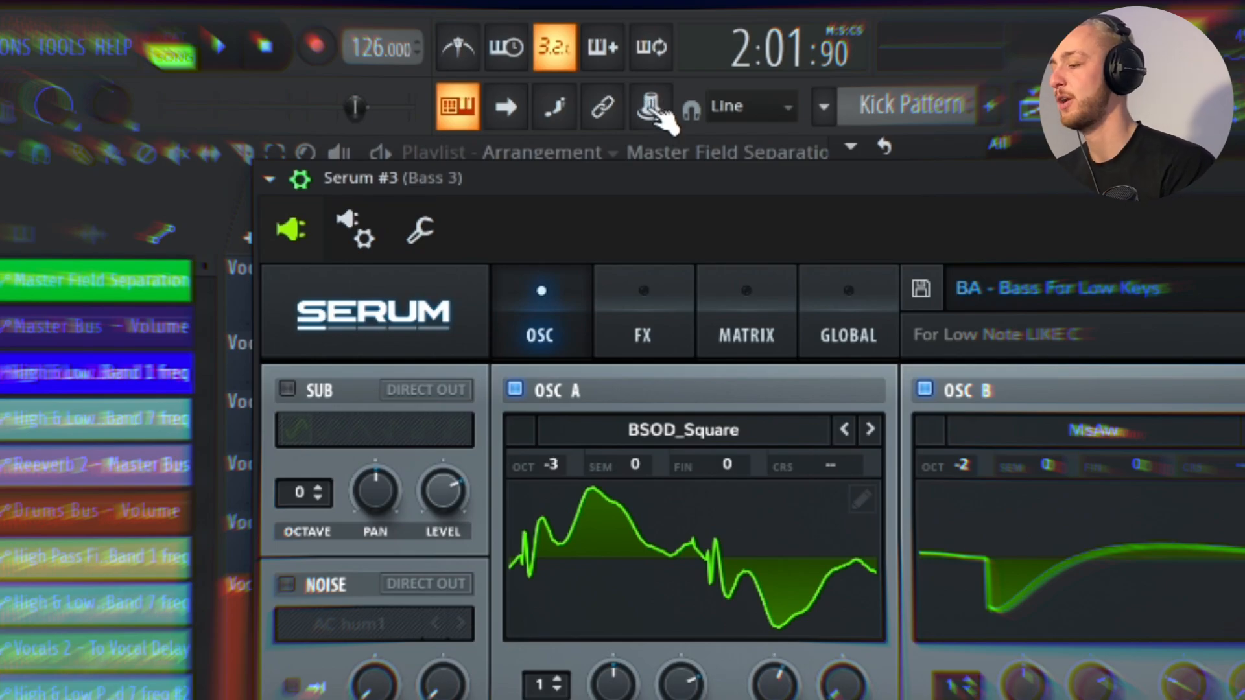
left_click(652, 111)
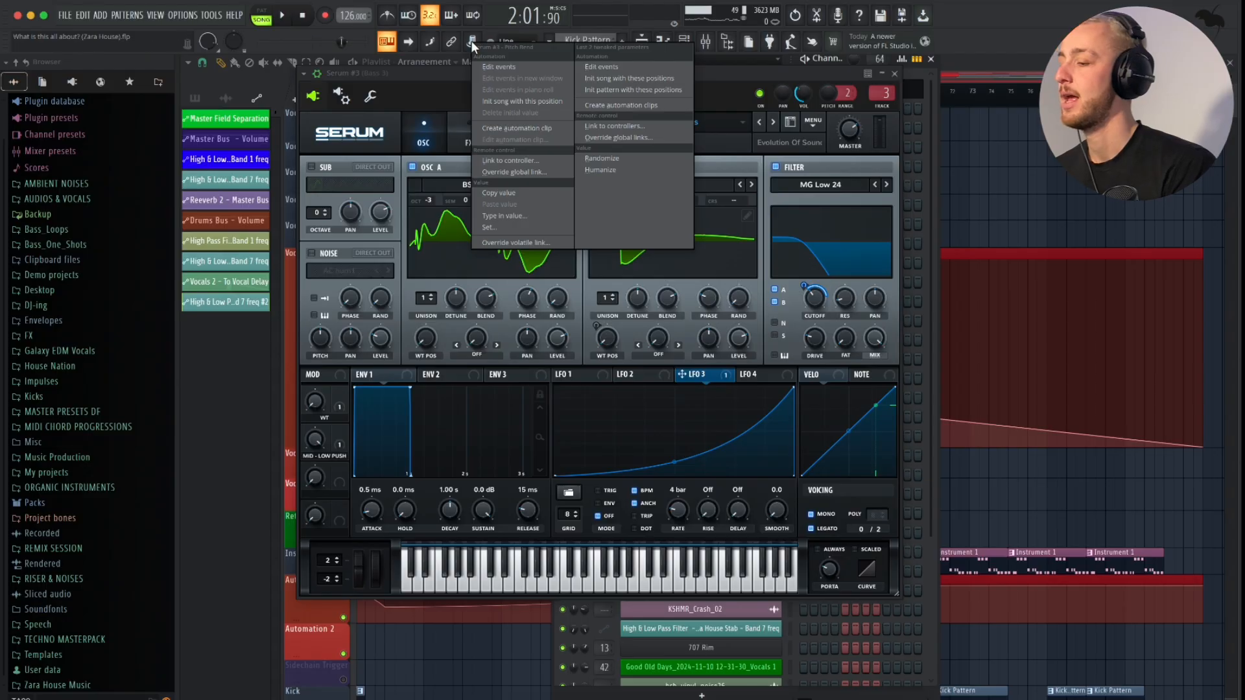
left_click(610, 105)
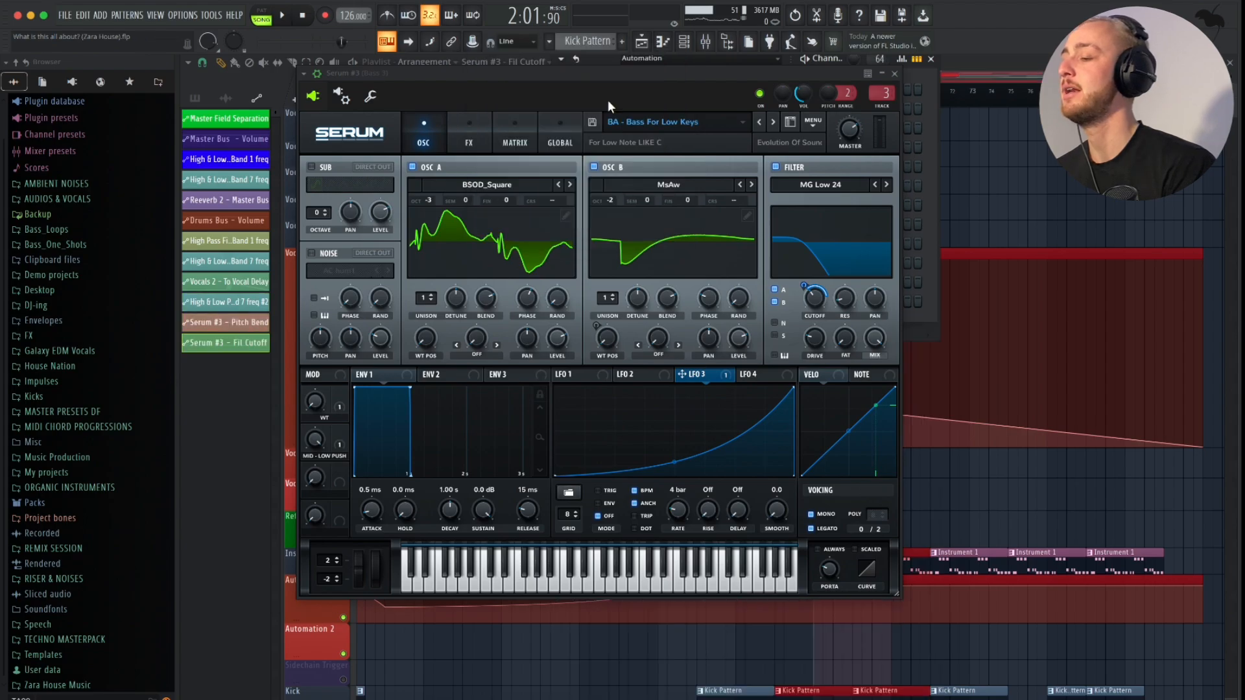
left_click(894, 73)
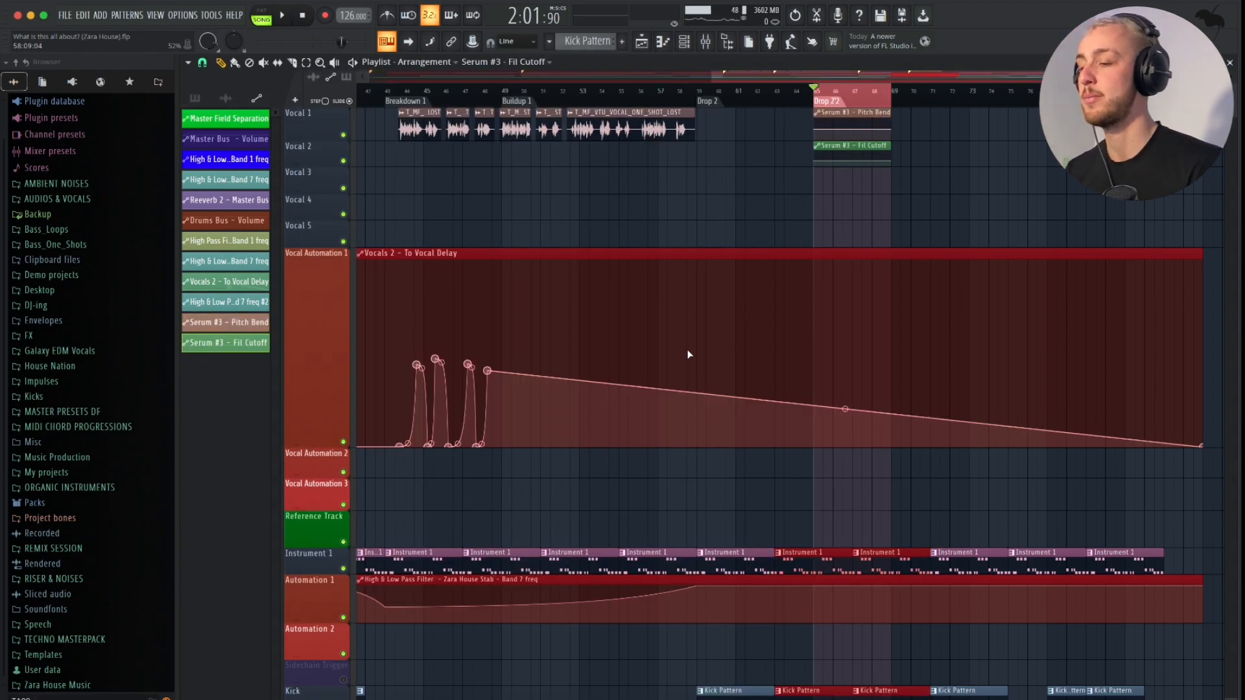
- Delete the unneeded Serum #3 - Fil Cutoff automation clip from the project
scroll(753, 291, "up", 5)
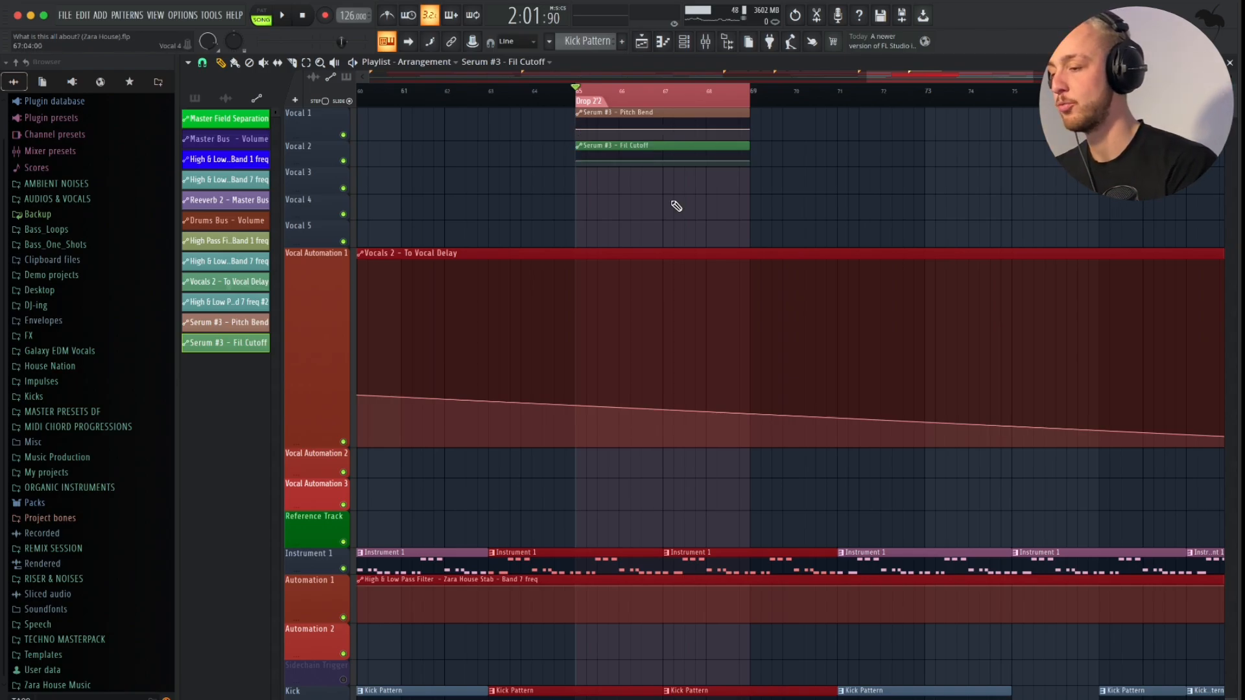
scroll(672, 203, "right", 1)
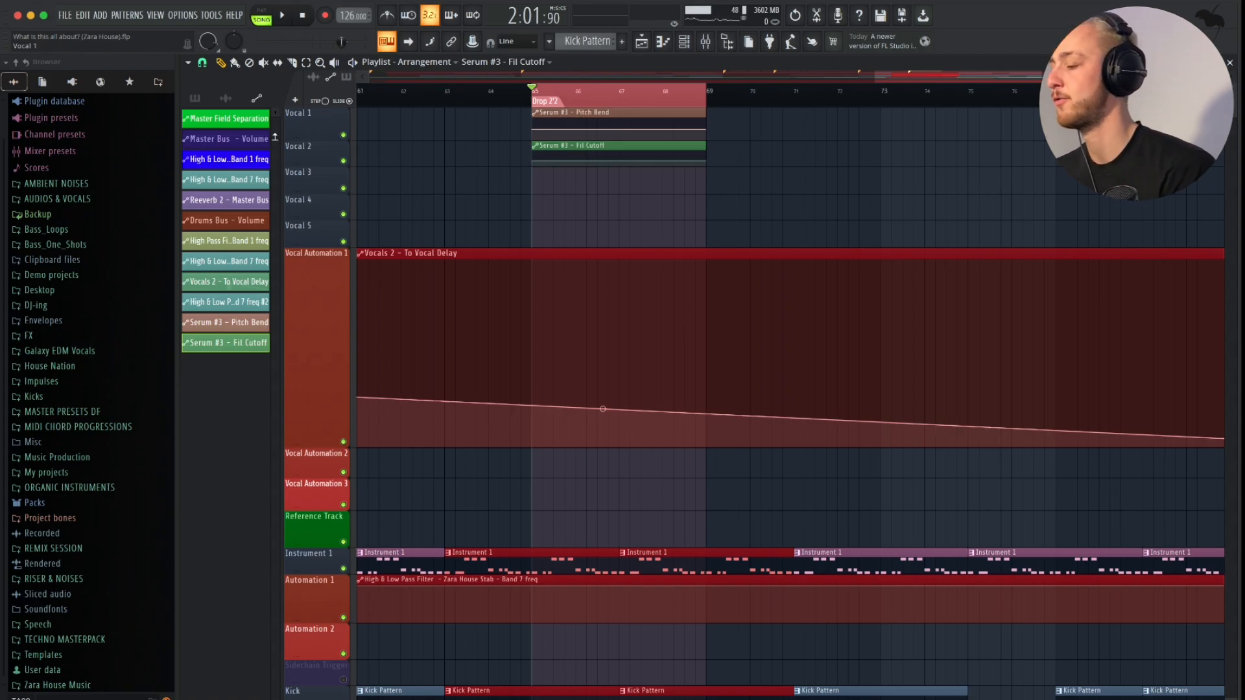
right_click(230, 341)
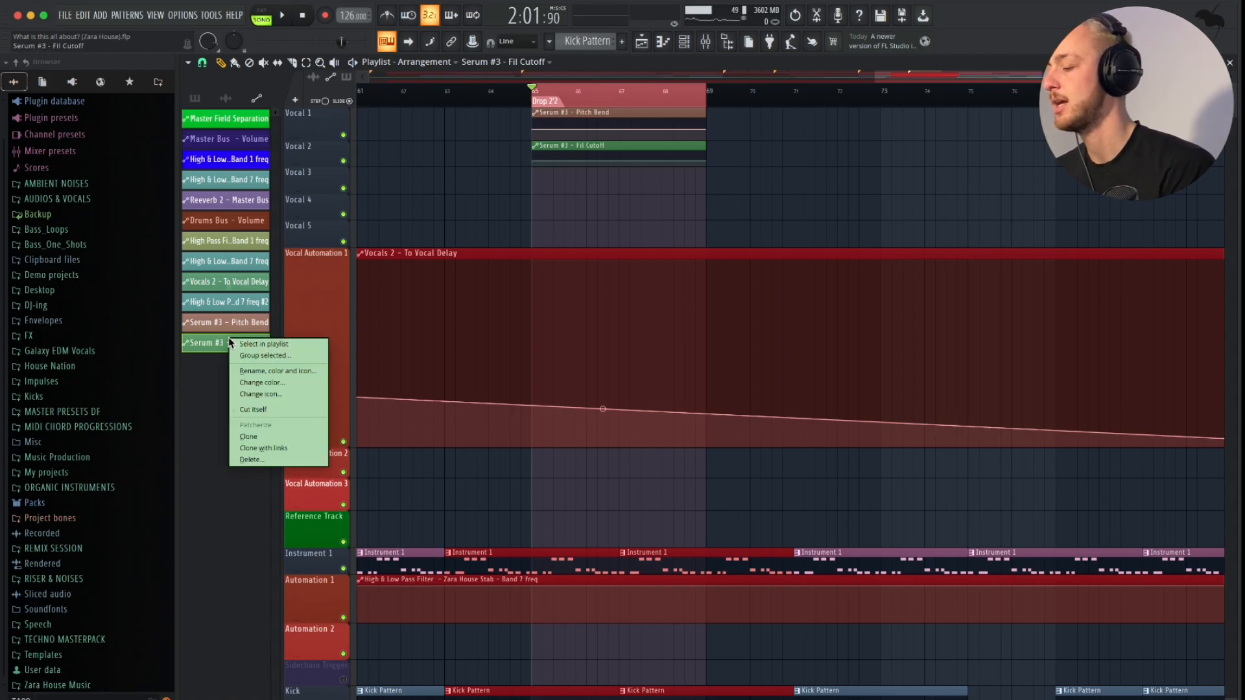
left_click(276, 460)
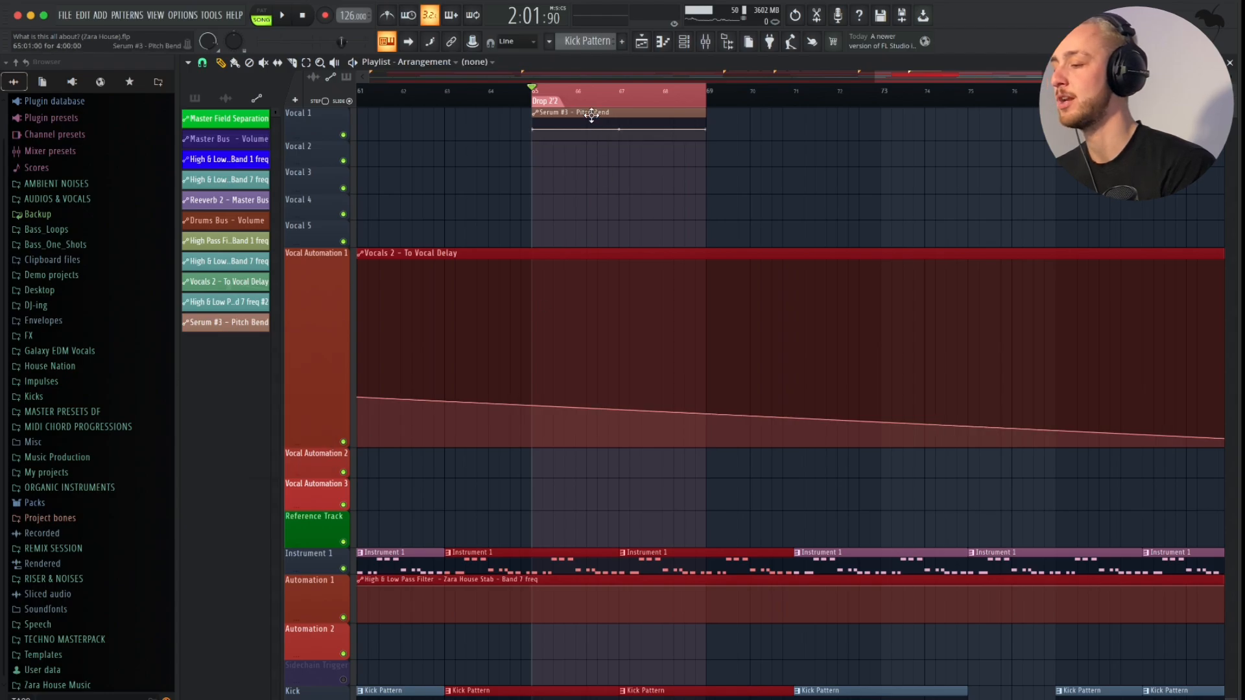
- Move the Serum #3 - Pitch Bend clip to the Bass Automation track and bend its rising line slightly upward during playback
left_click_drag(591, 116, 588, 639)
key("space")
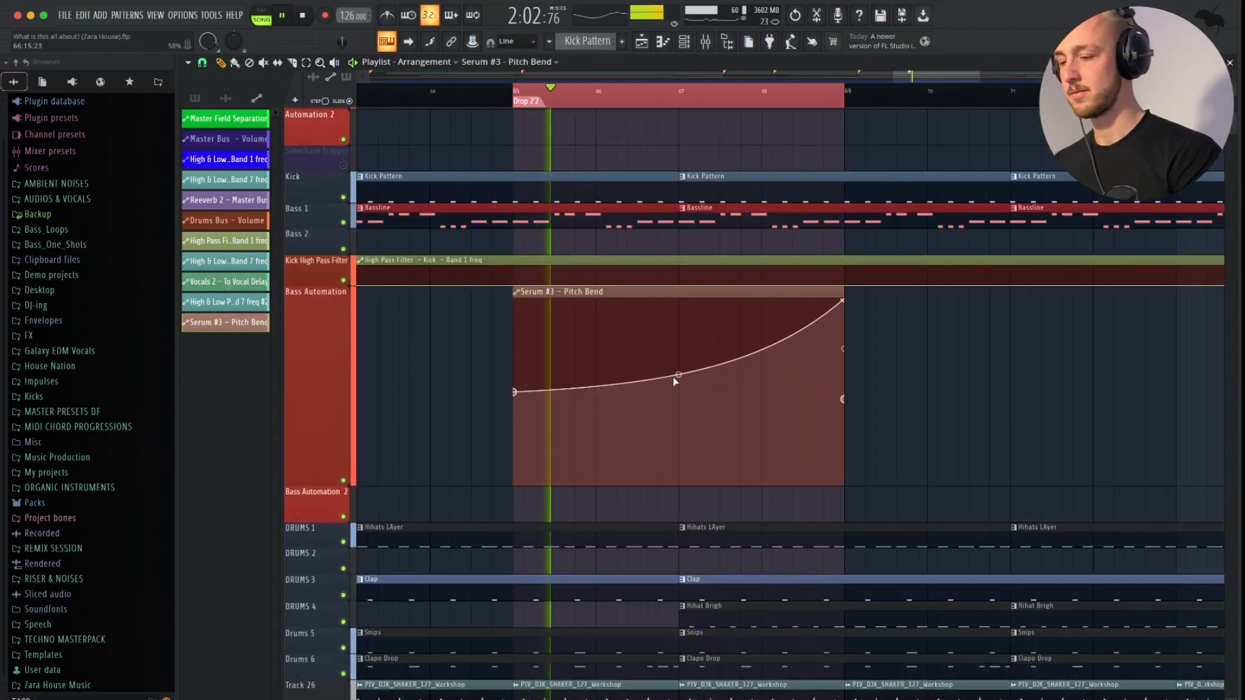
left_click_drag(678, 375, 679, 340)
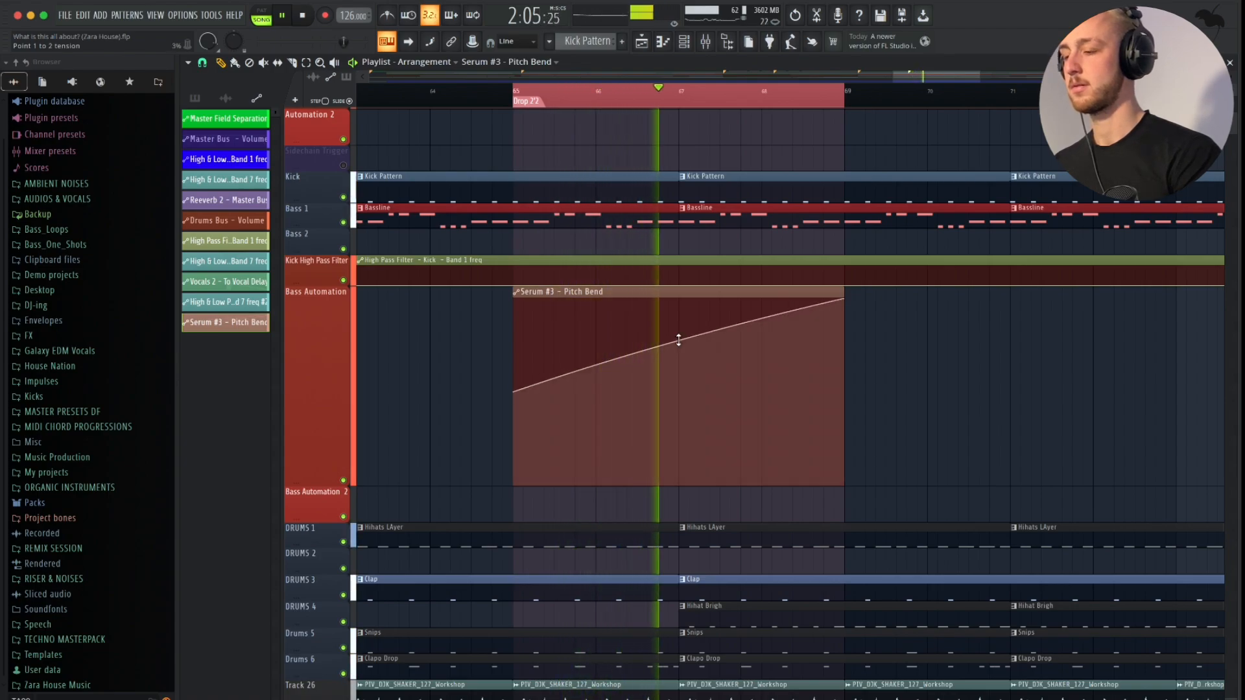